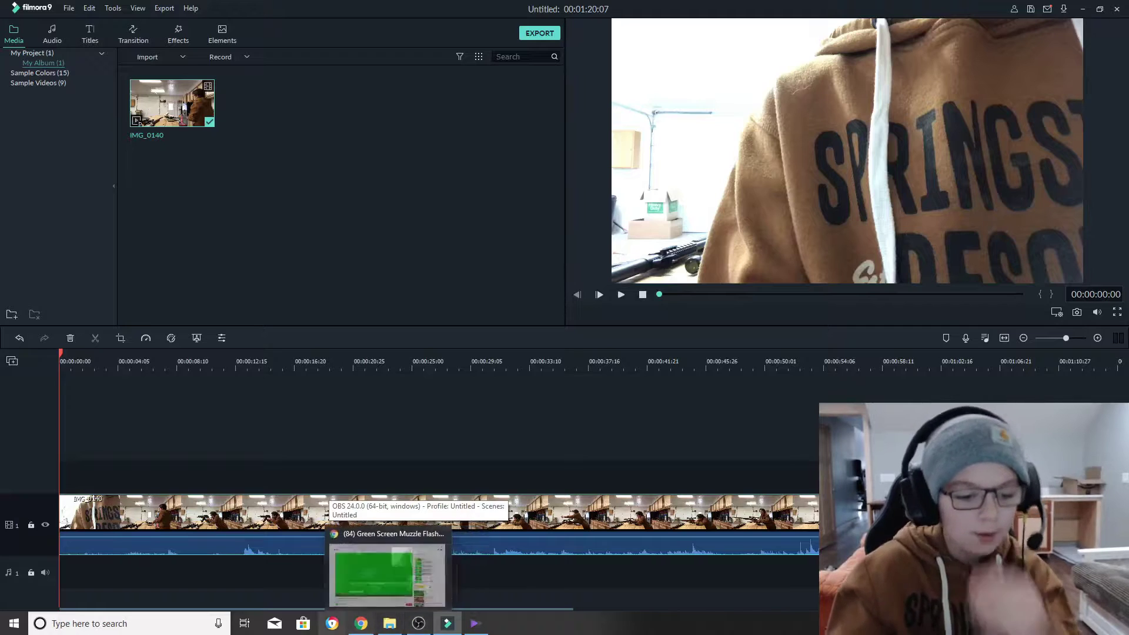
Step: Switch to Chrome and preview the YouTube video Green Screen Muzzle Flash, Sounds, and Effects
left_click(359, 571)
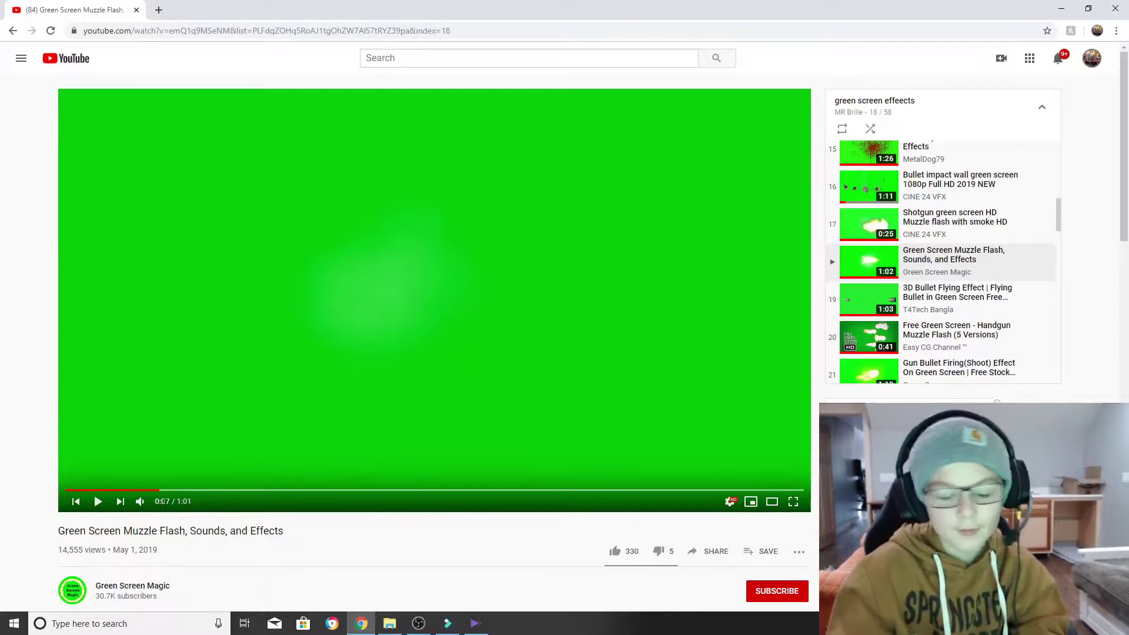
left_click(99, 501)
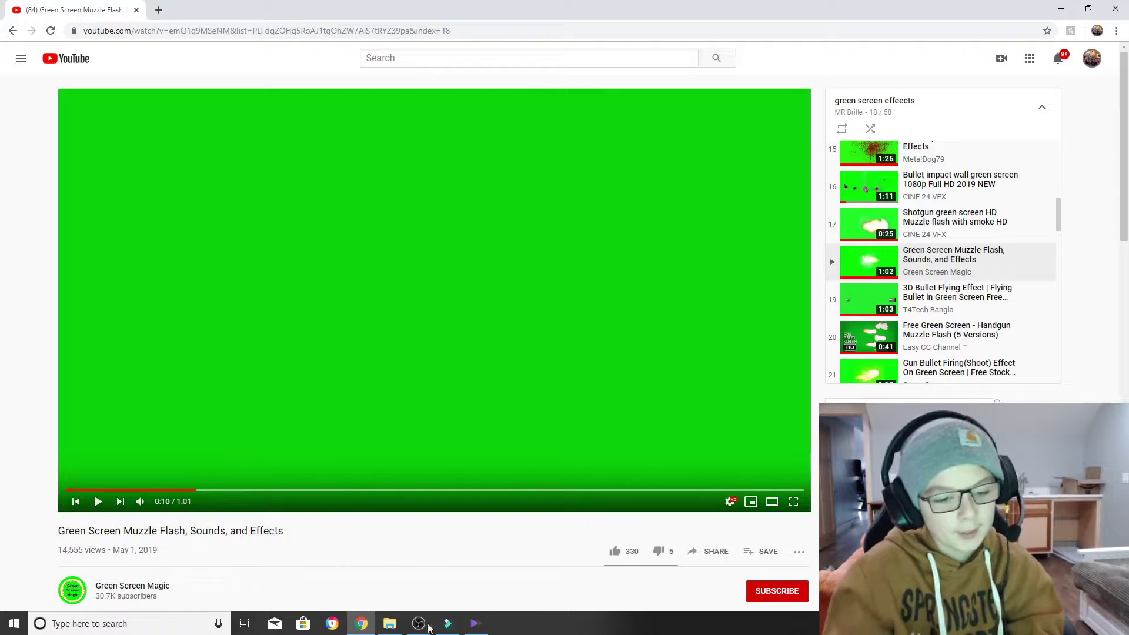
Step: Switch to Filmora and play the IMG_0140 footage from the start to review the filmed gun scenes
left_click(448, 623)
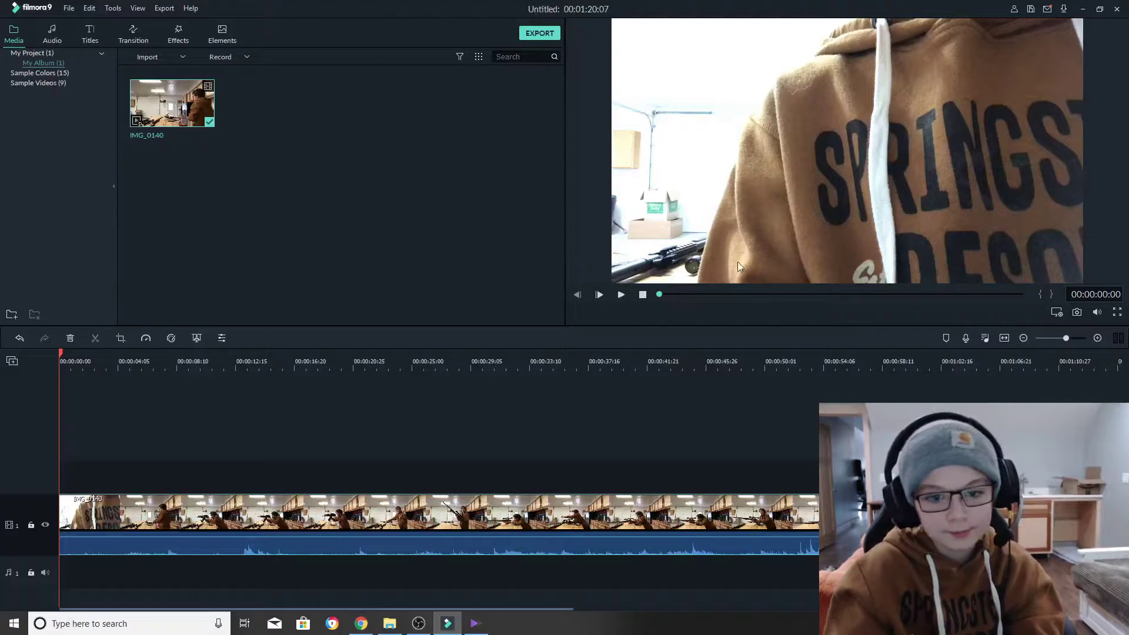
left_click(620, 297)
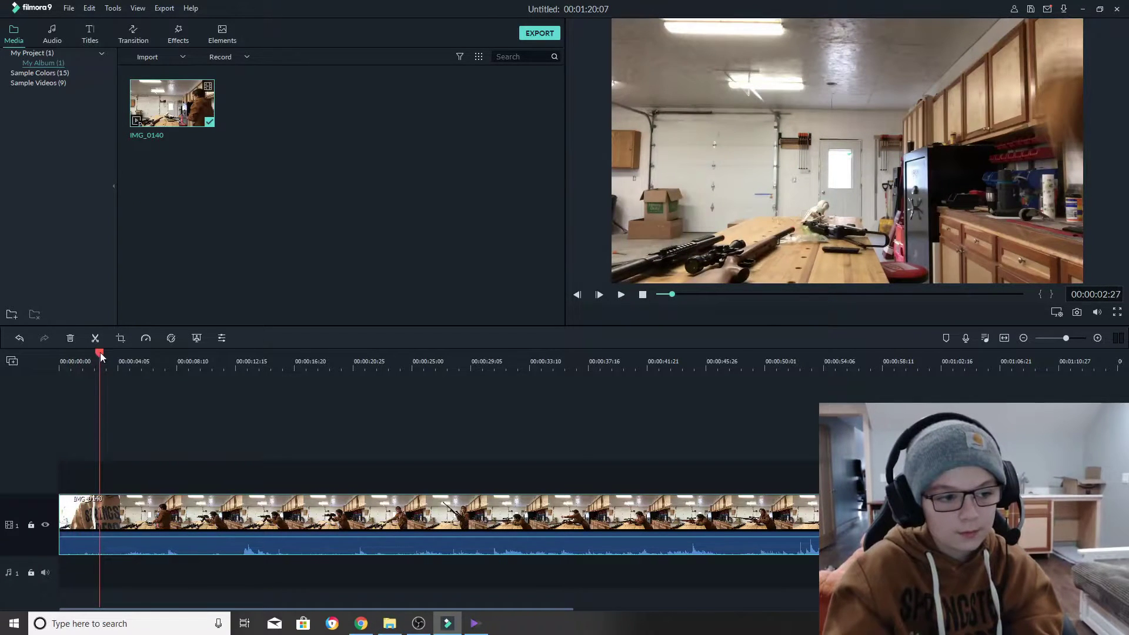
left_click_drag(101, 356, 115, 356)
left_click(618, 297)
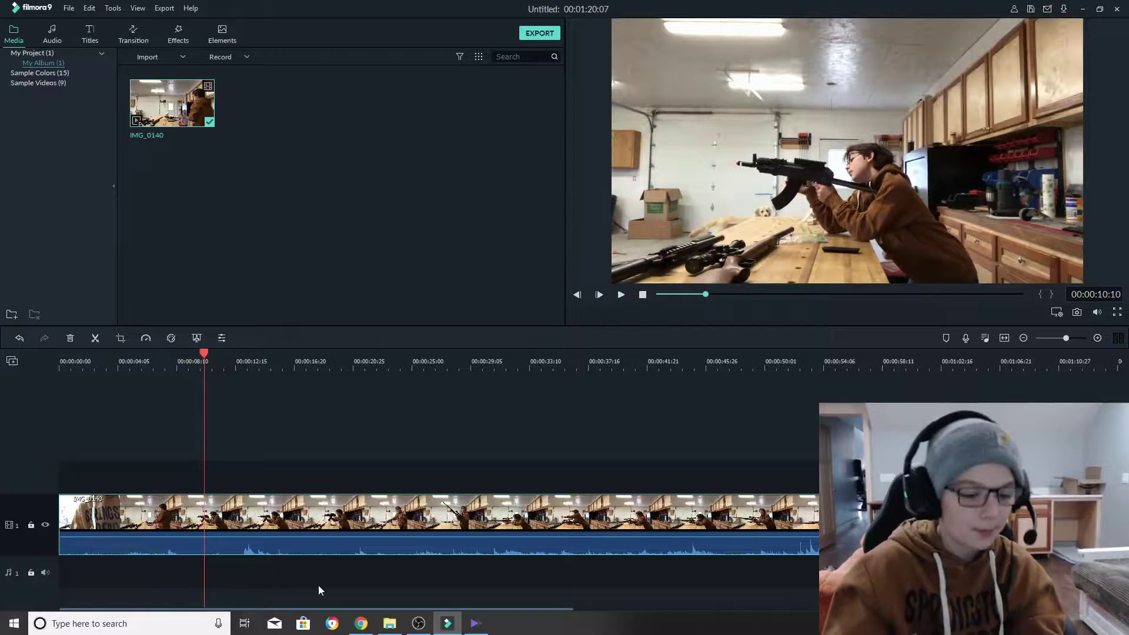
Step: Switch to Chrome and copy the playlist link of the Green Screen Muzzle Flash, Sounds, and Effects video
left_click(361, 623)
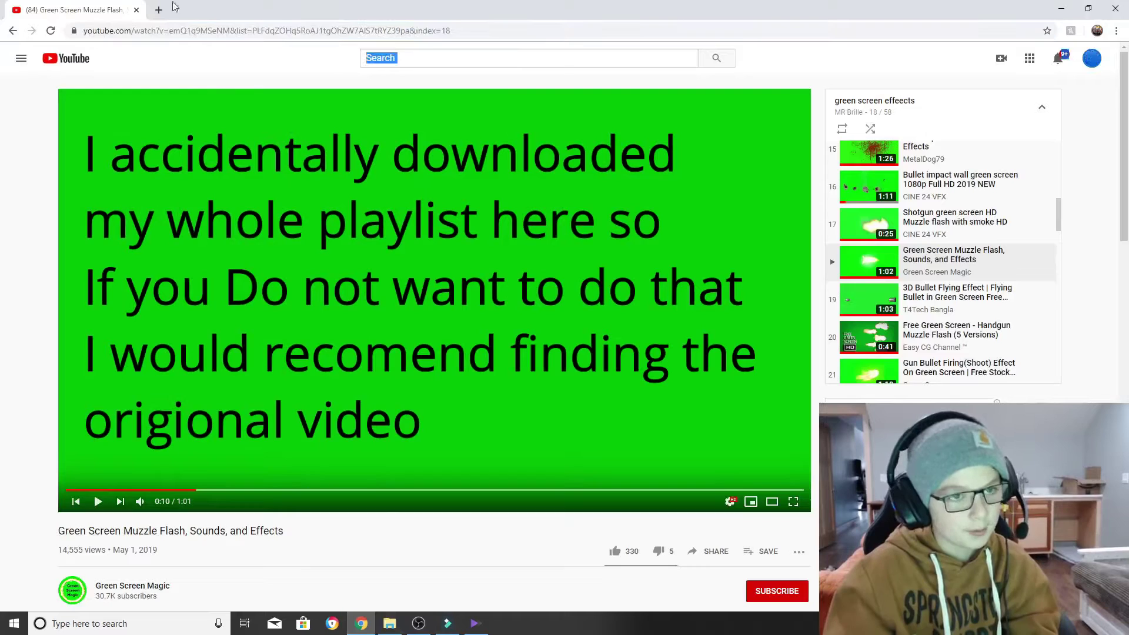
left_click(498, 31)
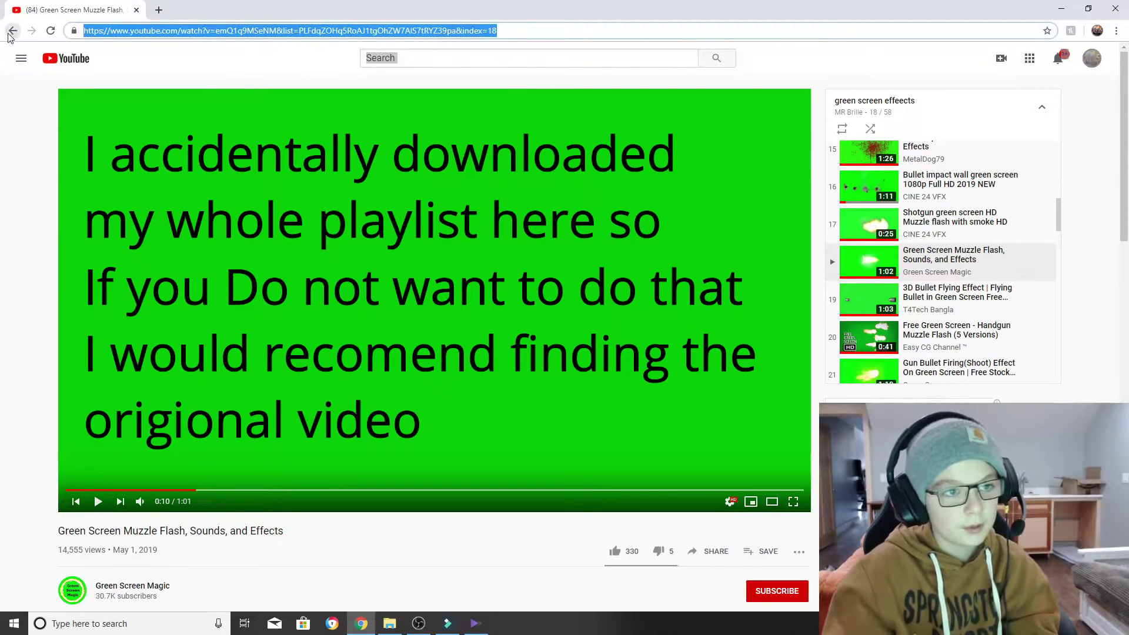
key("Return")
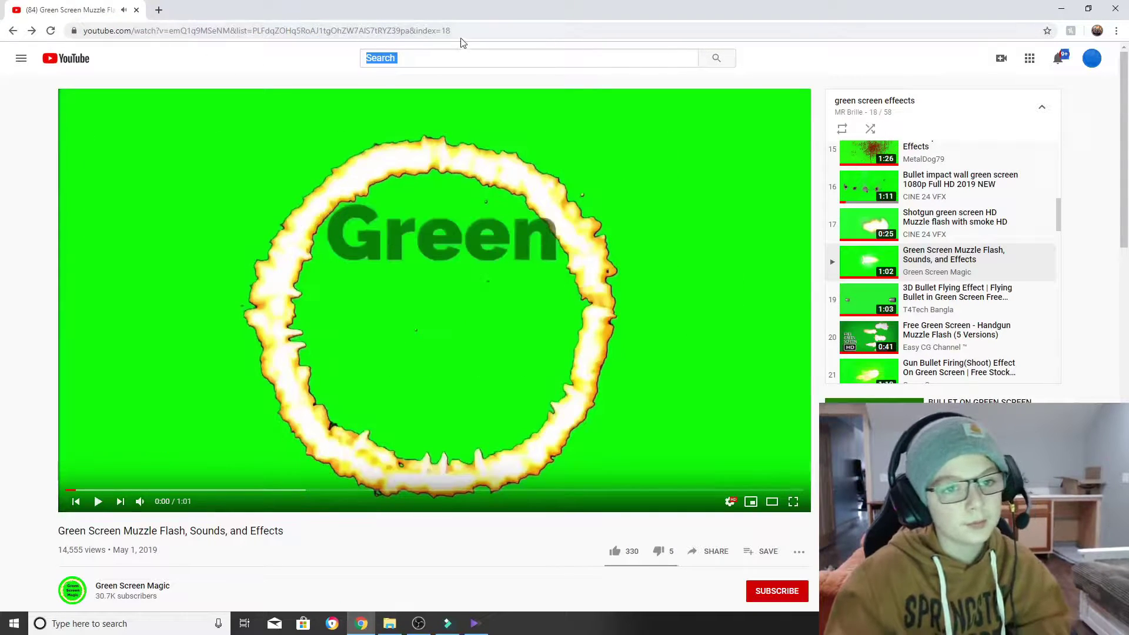
left_click(458, 34)
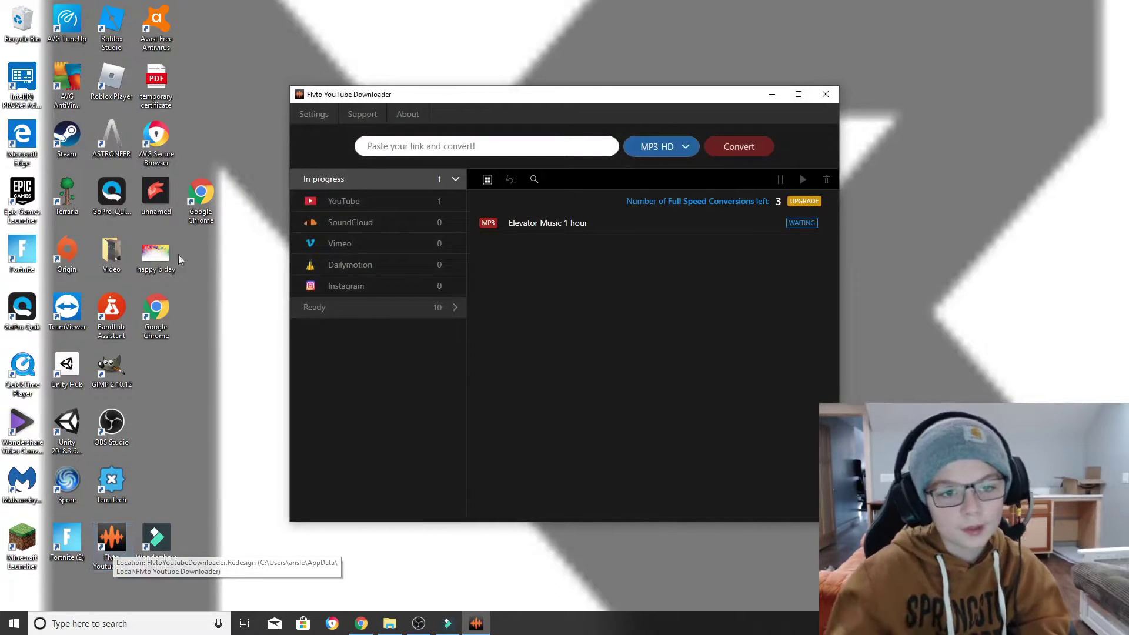
Step: Convert the copied playlist link to MP4 HD with Flvto YouTube Downloader
left_click(439, 147)
key("ctrl+v")
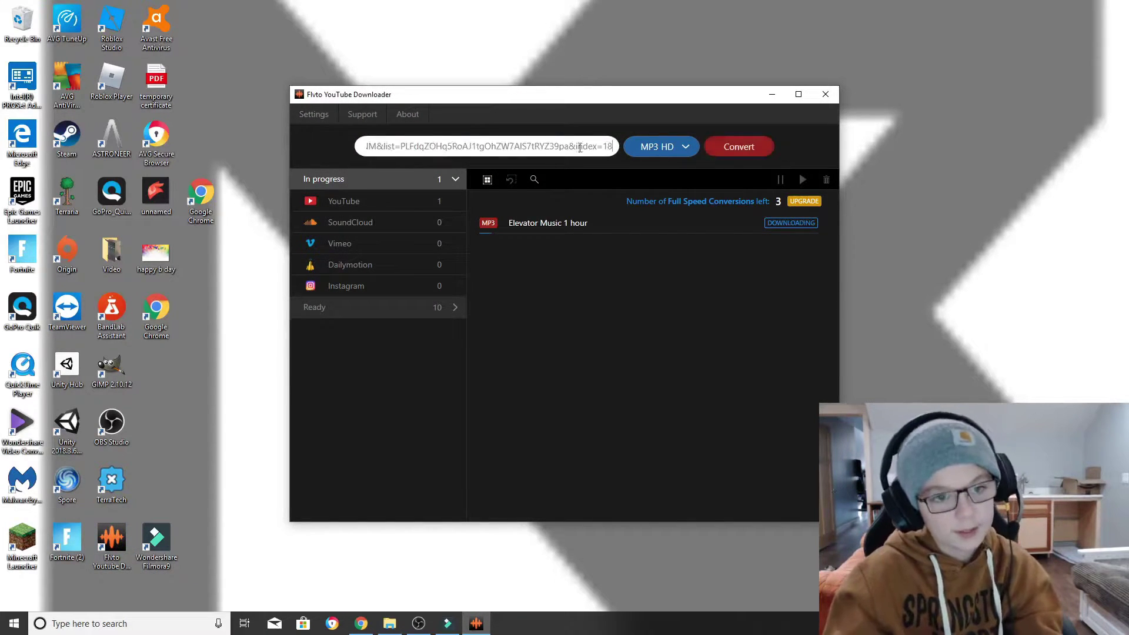
left_click(657, 146)
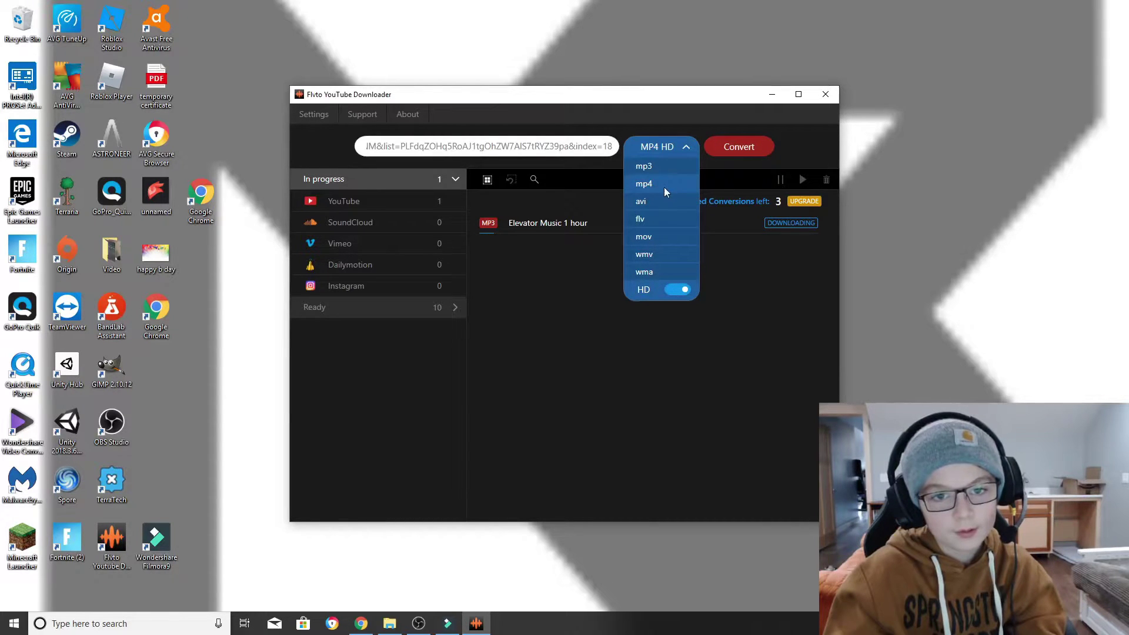
left_click(667, 189)
left_click(725, 154)
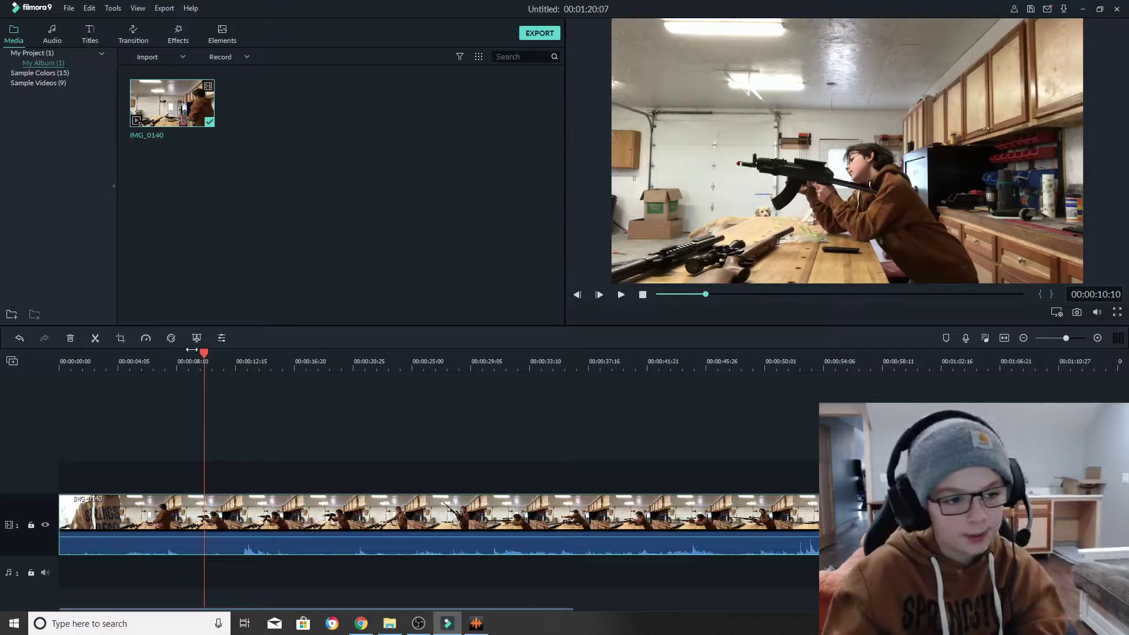
Step: Play back the IMG_0140 footage in Filmora and move the playhead to the shooting scene at 00:00:36:26
left_click(621, 296)
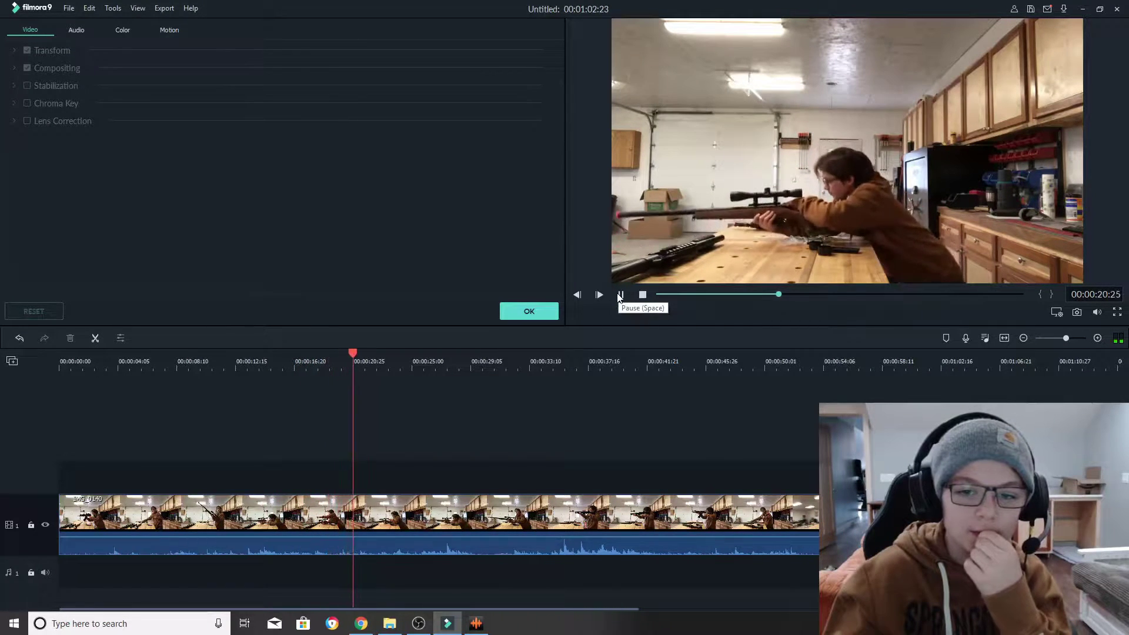
left_click(493, 354)
left_click_drag(494, 353, 579, 363)
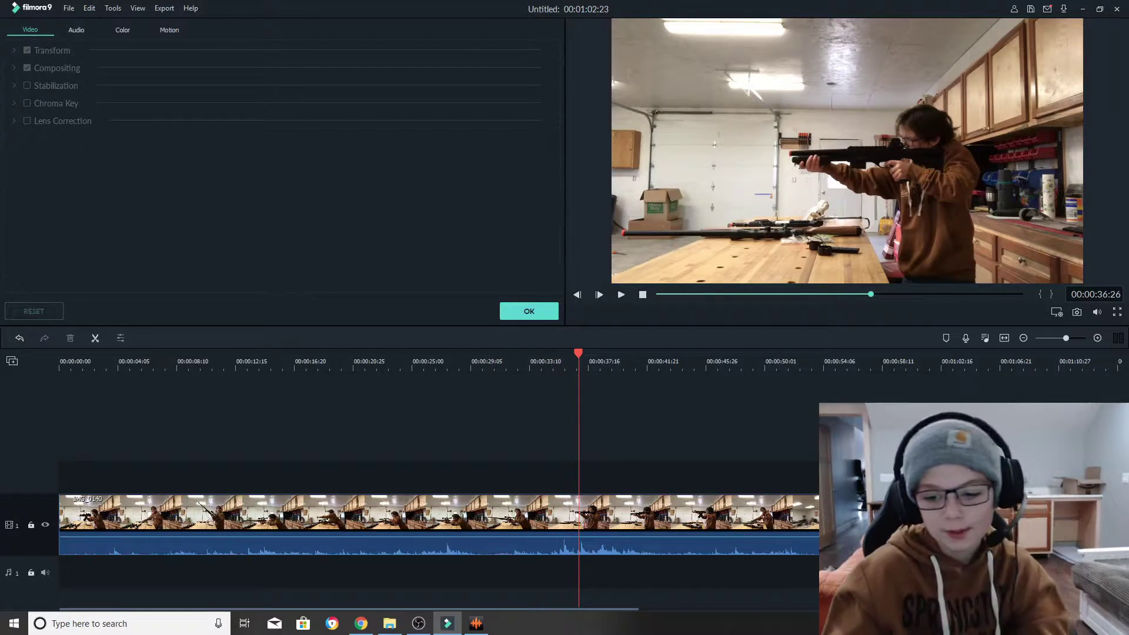
Step: Check the finished downloads in Flvto, then open the muzzle flash video outside its playlist in Chrome and copy its standalone link
left_click(476, 623)
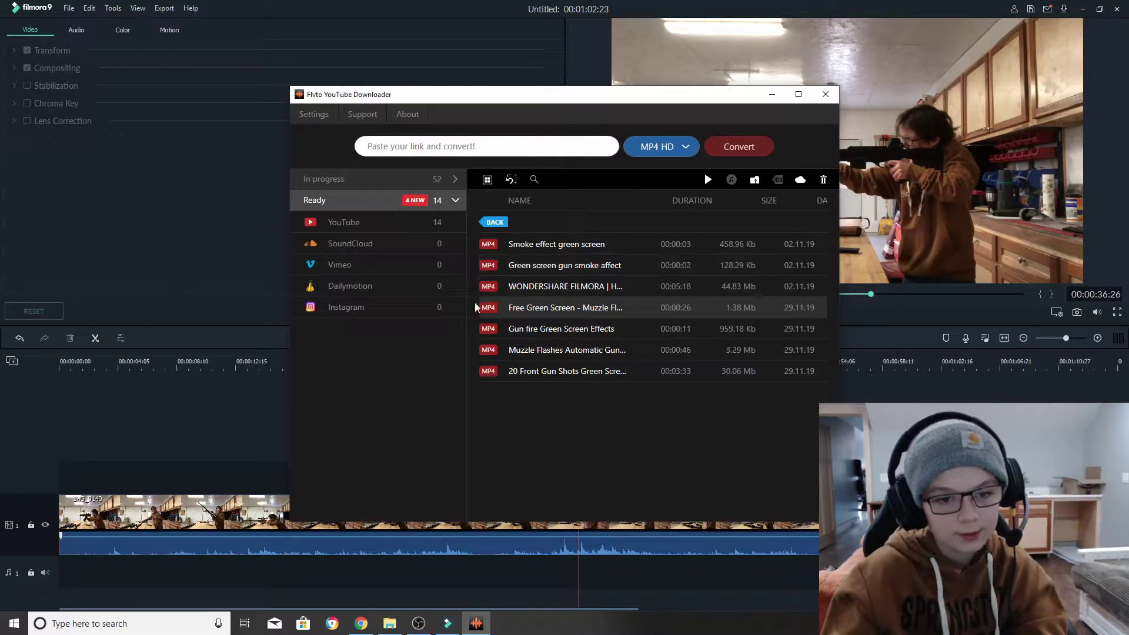
left_click(476, 623)
left_click(361, 623)
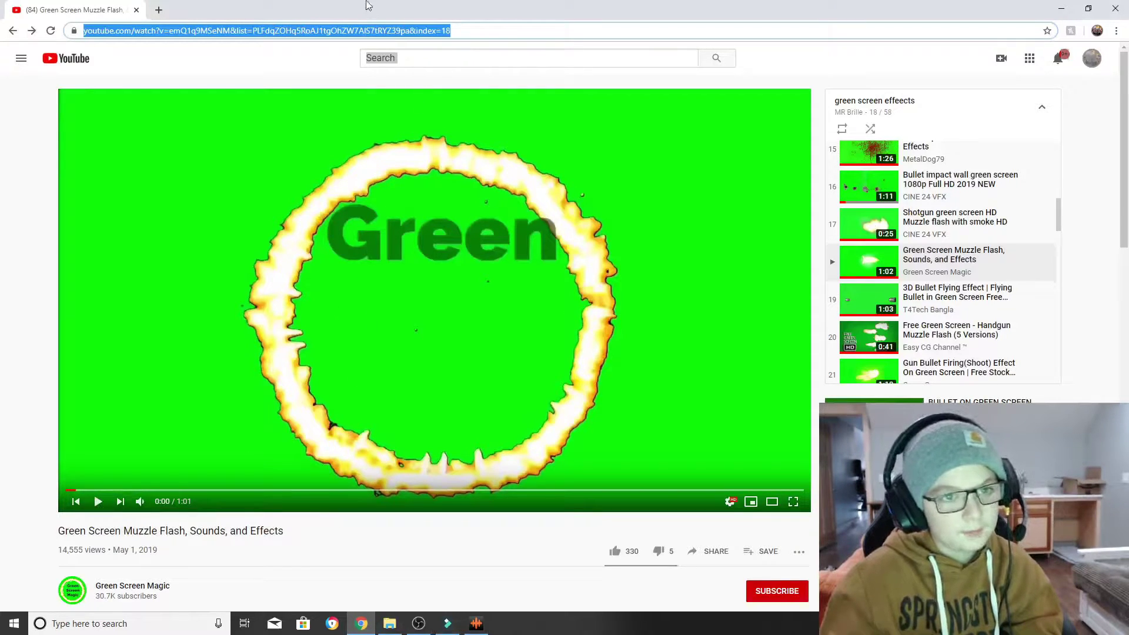
left_click(157, 10)
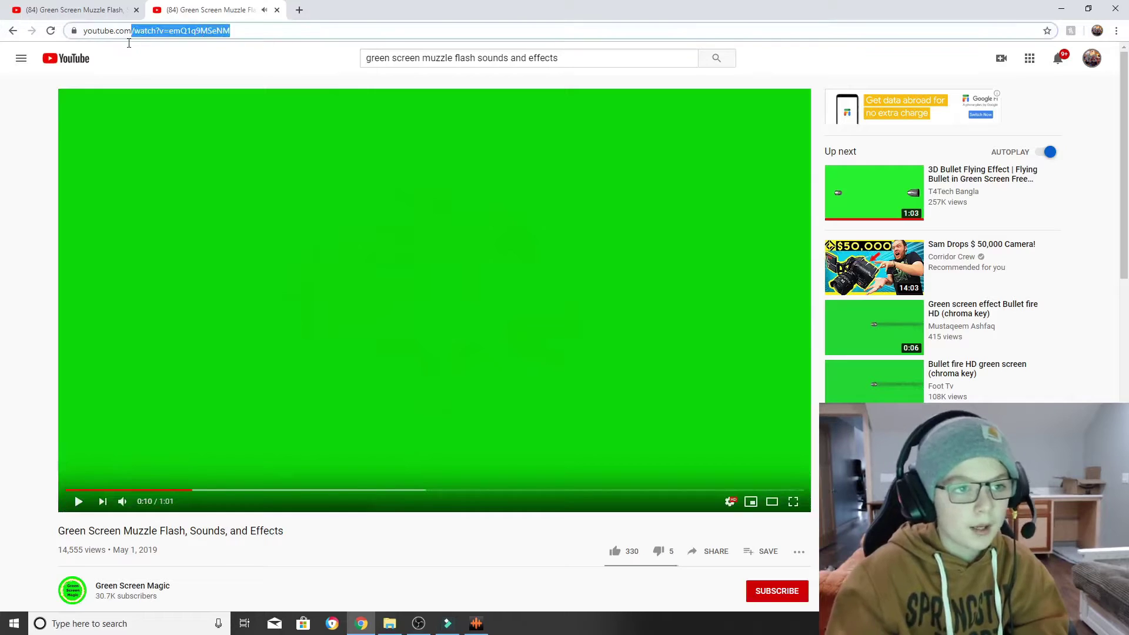
left_click_drag(277, 31, 23, 39)
key("ctrl+c")
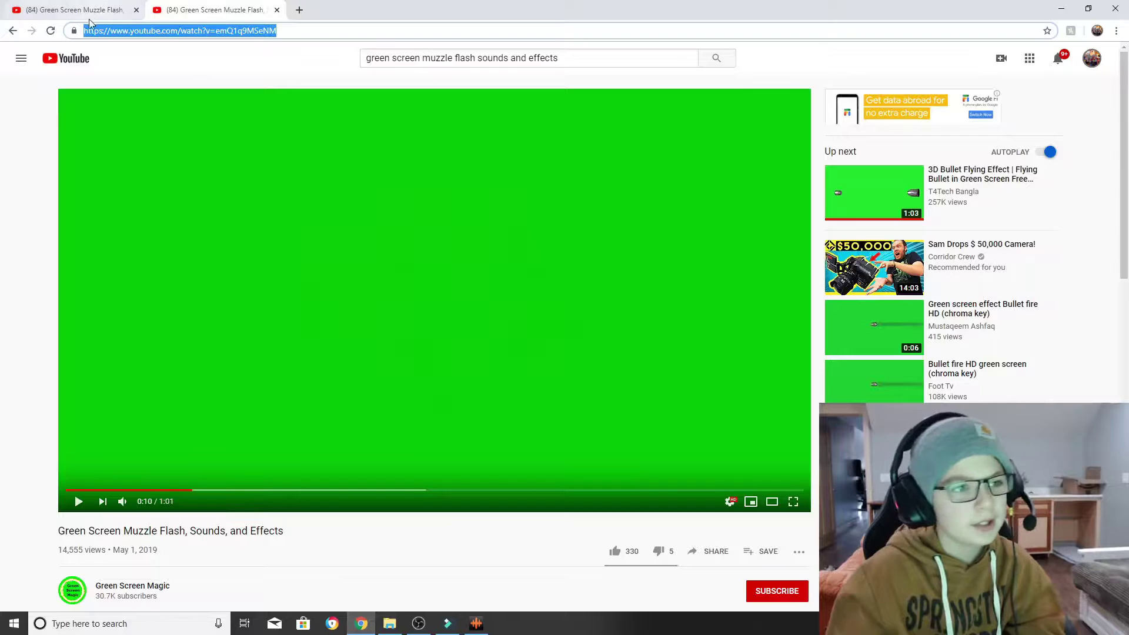
Step: Open Flvto YouTube Downloader and convert the copied standalone video link to MP4 HD
left_click(477, 623)
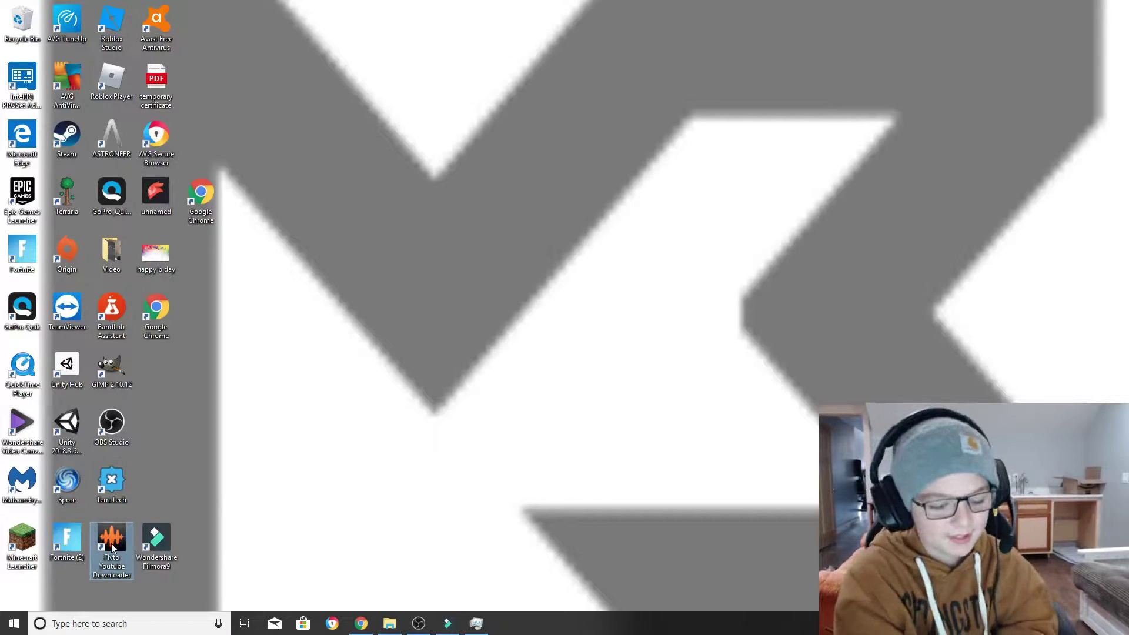
double_click(113, 548)
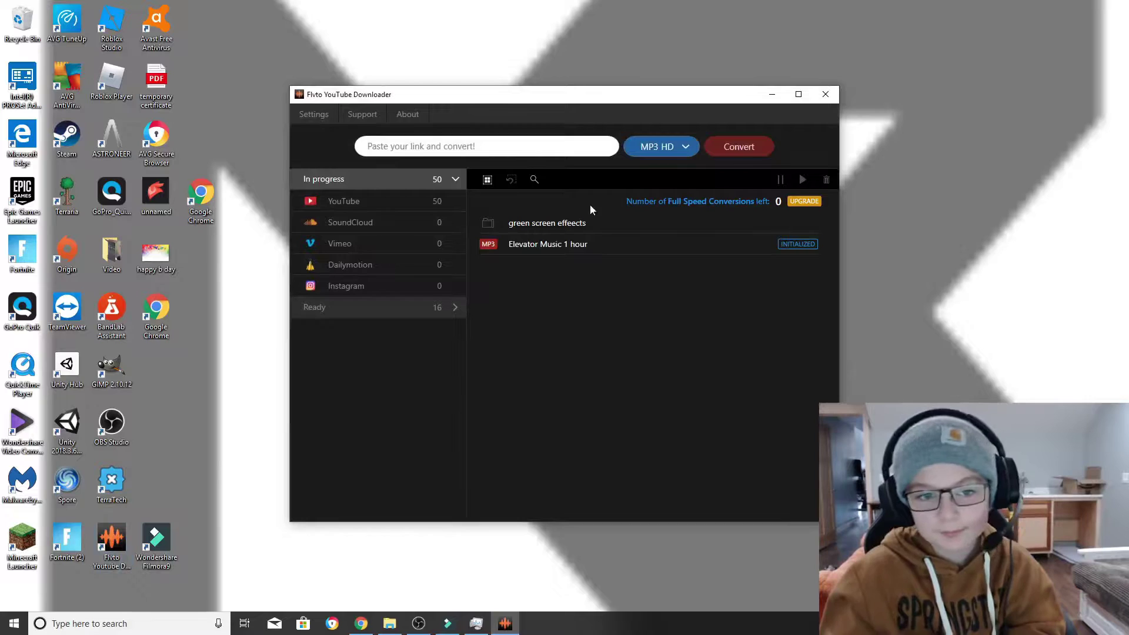
left_click(464, 147)
key("ctrl+v")
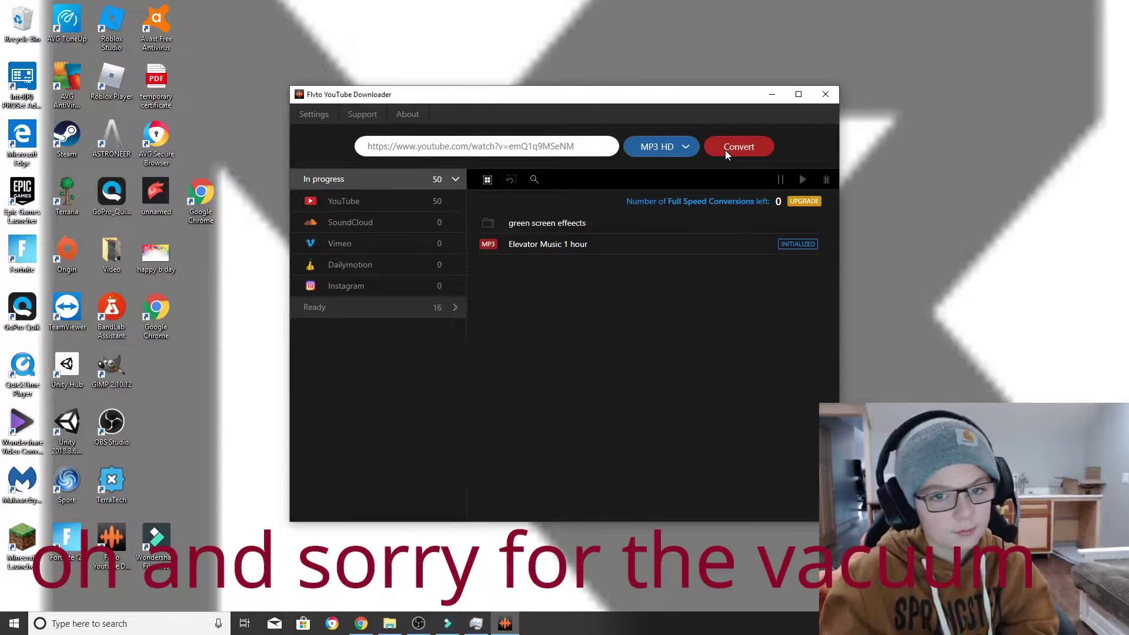
left_click(682, 147)
left_click(673, 189)
left_click(736, 147)
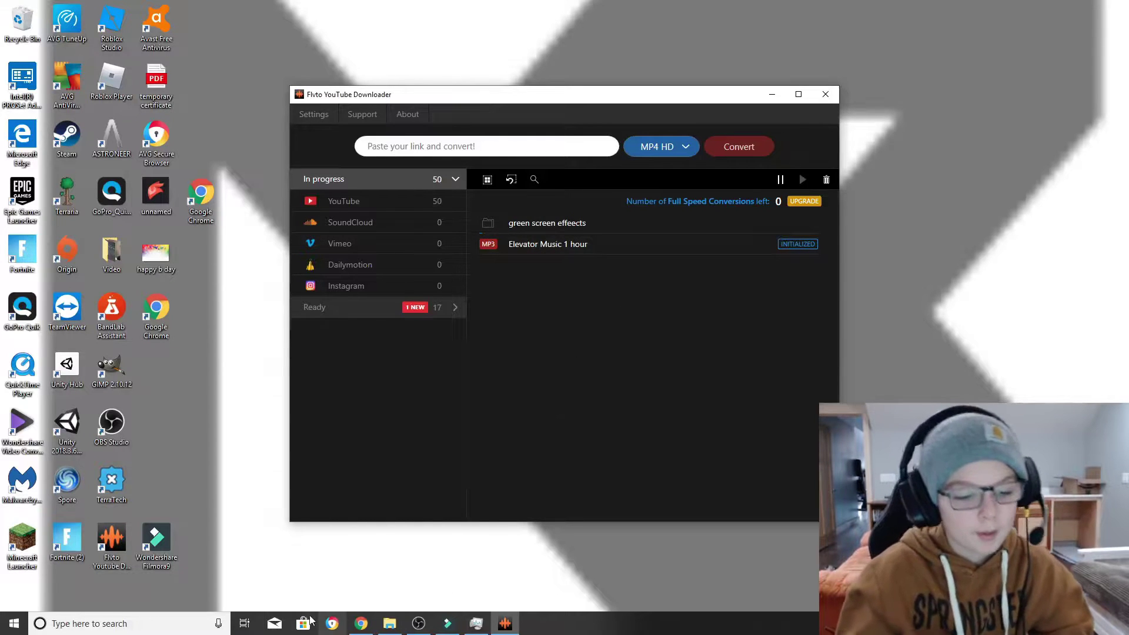
Step: In Filmora, import Green Screen Muzzle Flash, Sounds, and Effects from YouTubeDownloads and place it on the second video track above the footage
left_click(449, 625)
left_click(528, 311)
right_click(301, 151)
left_click(316, 154)
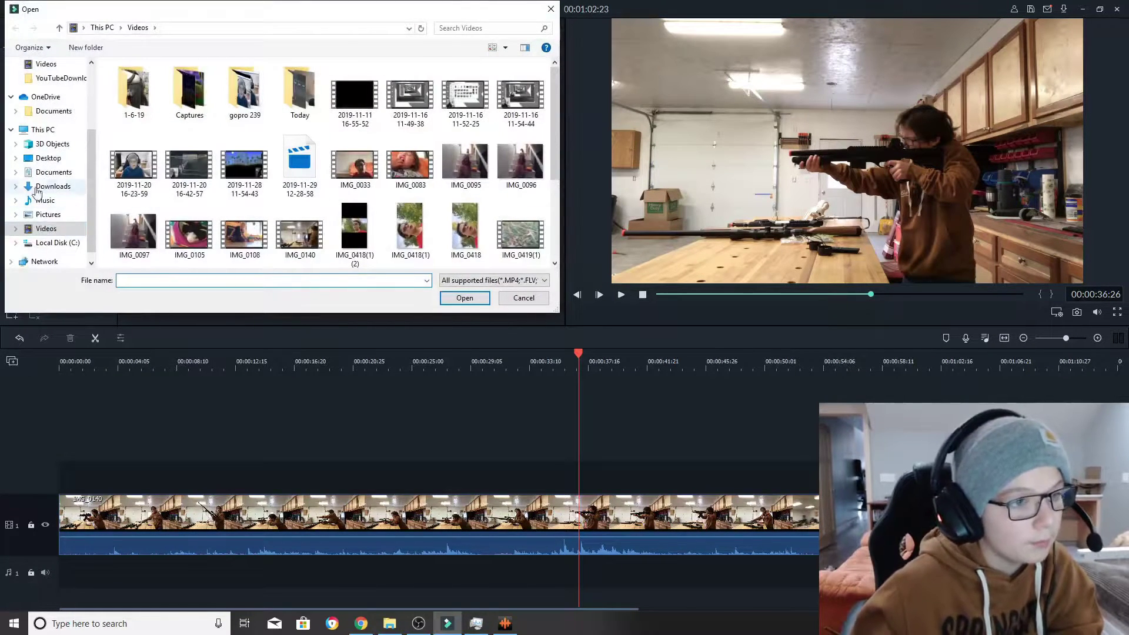
scroll(59, 176, "up", 2)
left_click(97, 135)
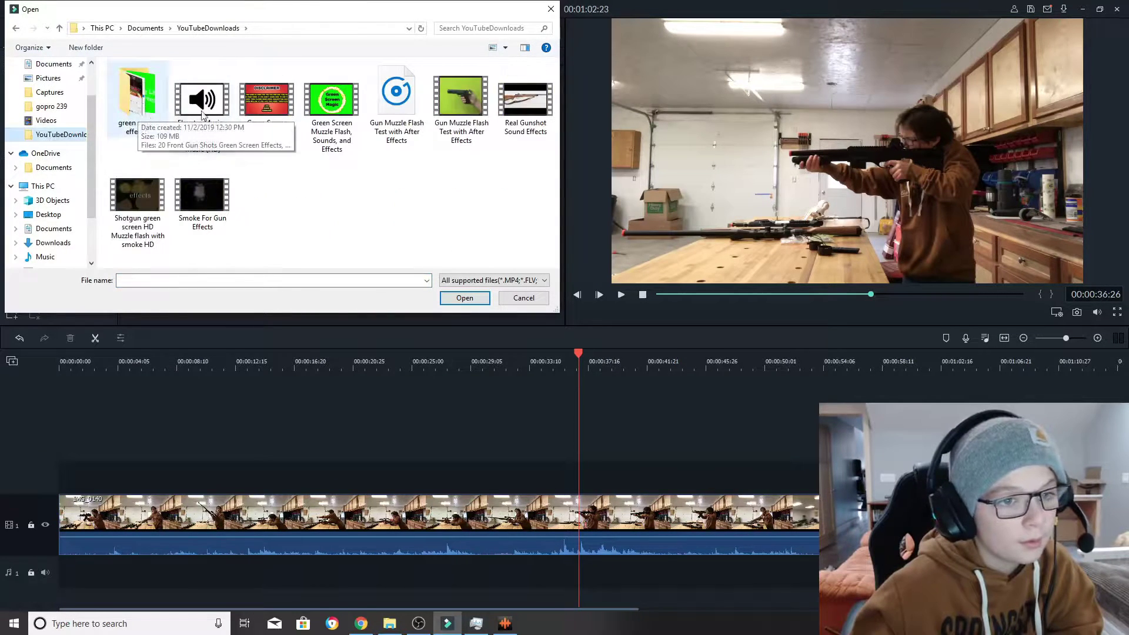
left_click(333, 109)
left_click(464, 298)
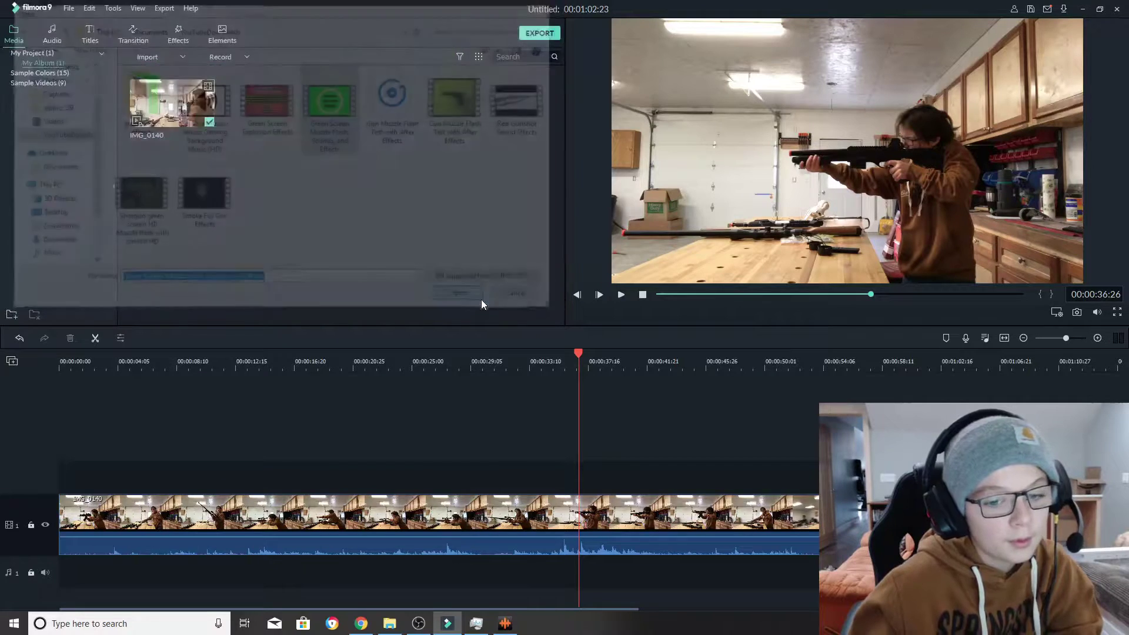
left_click_drag(270, 119, 268, 395)
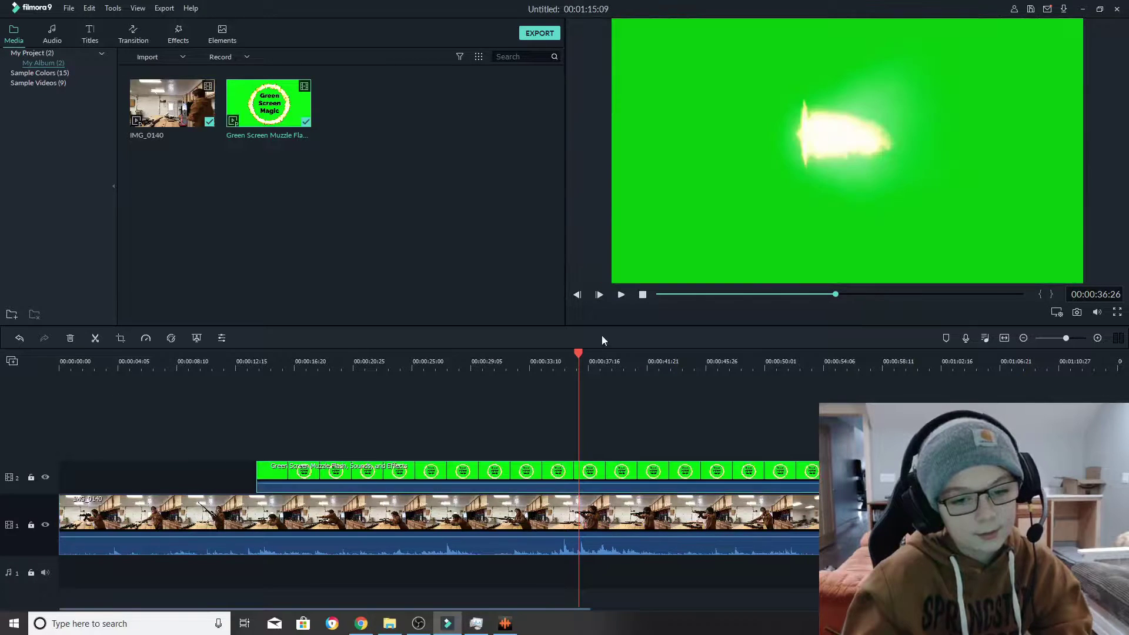
Step: Find a usable burst in the muzzle flash clip and isolate it with splits at 00:00:48:02 and 00:00:52:20
left_click_drag(578, 355, 366, 391)
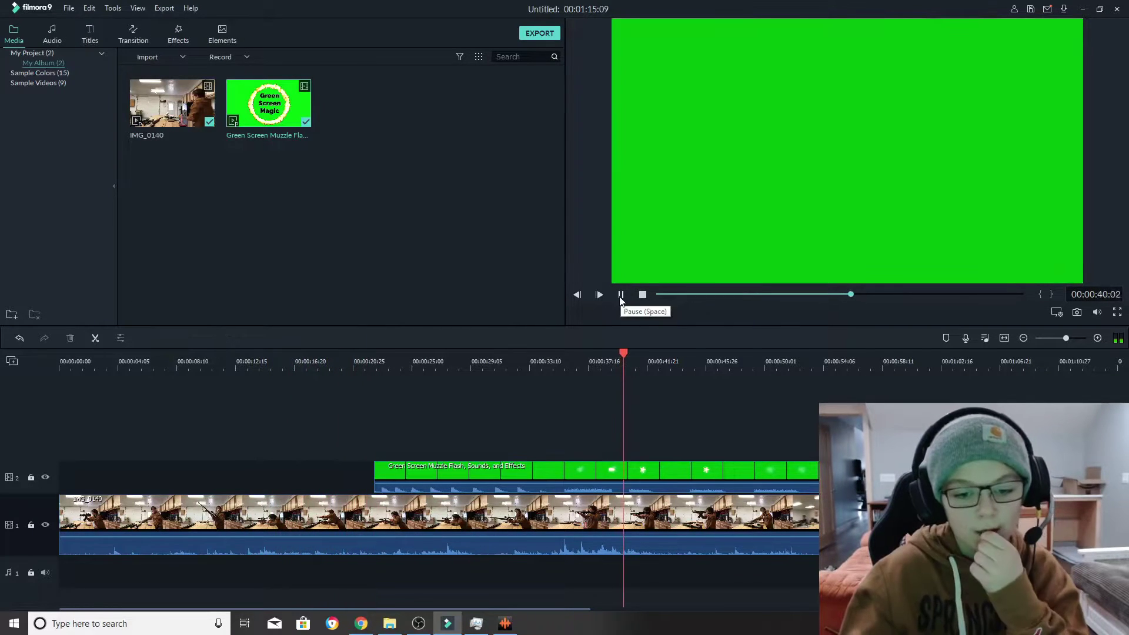
left_click_drag(619, 352, 721, 370)
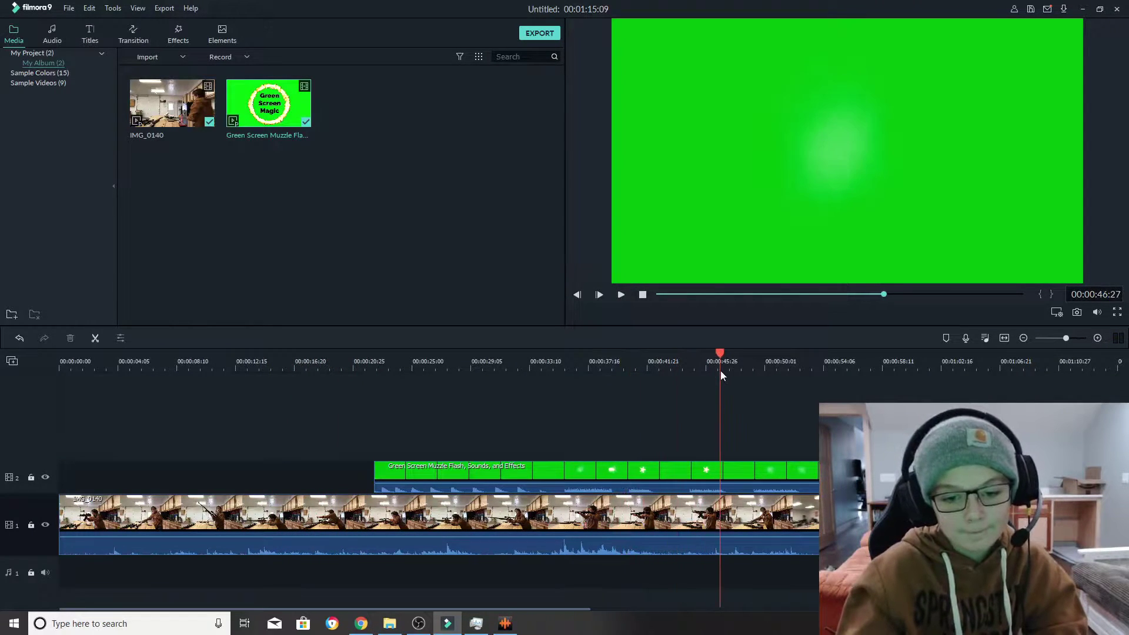
left_click(621, 295)
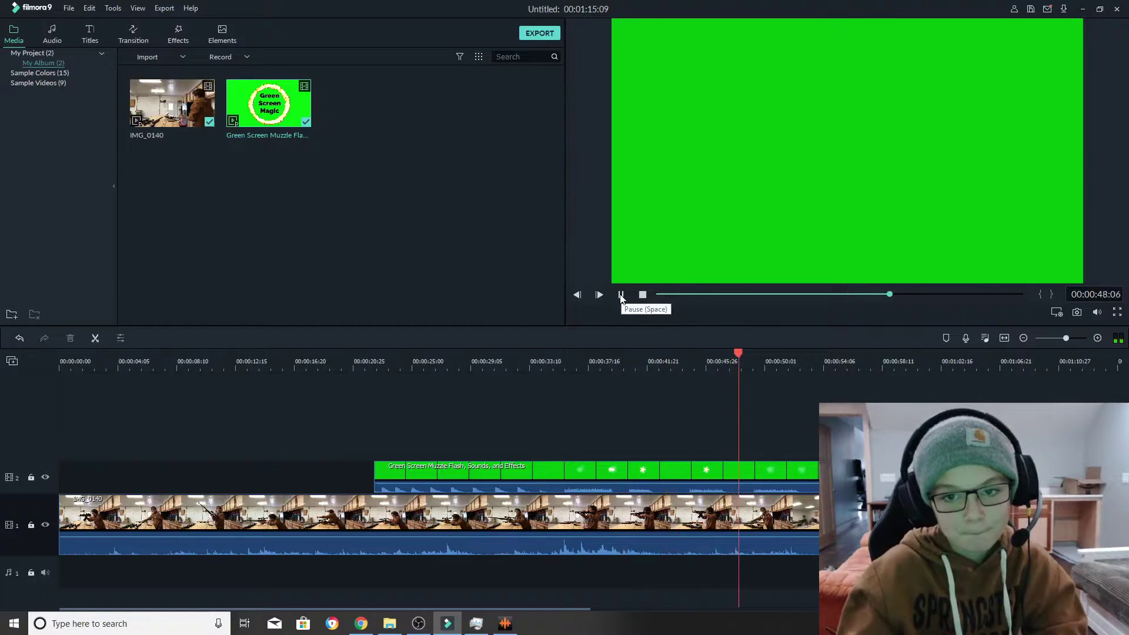
left_click(621, 295)
left_click_drag(774, 355, 745, 368)
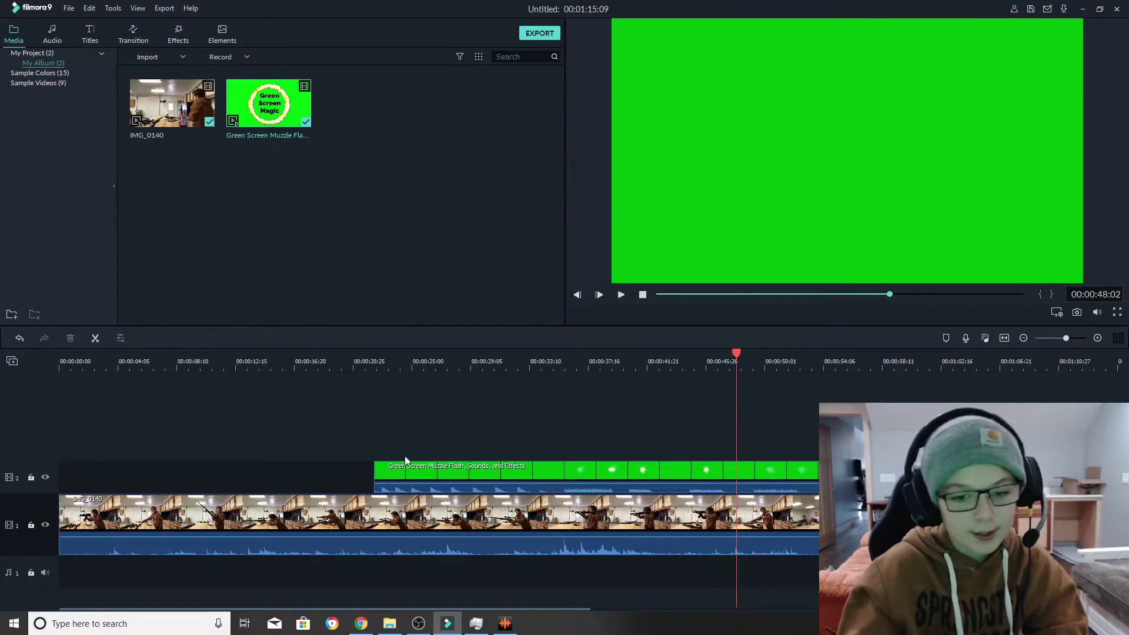
key("ctrl+b")
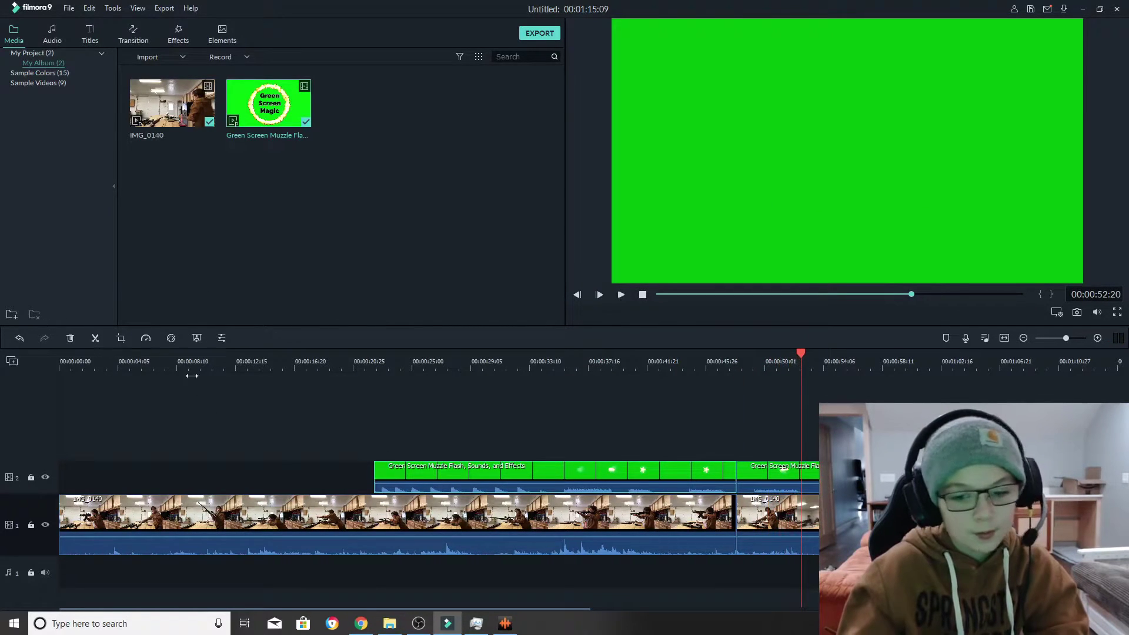
left_click(801, 484)
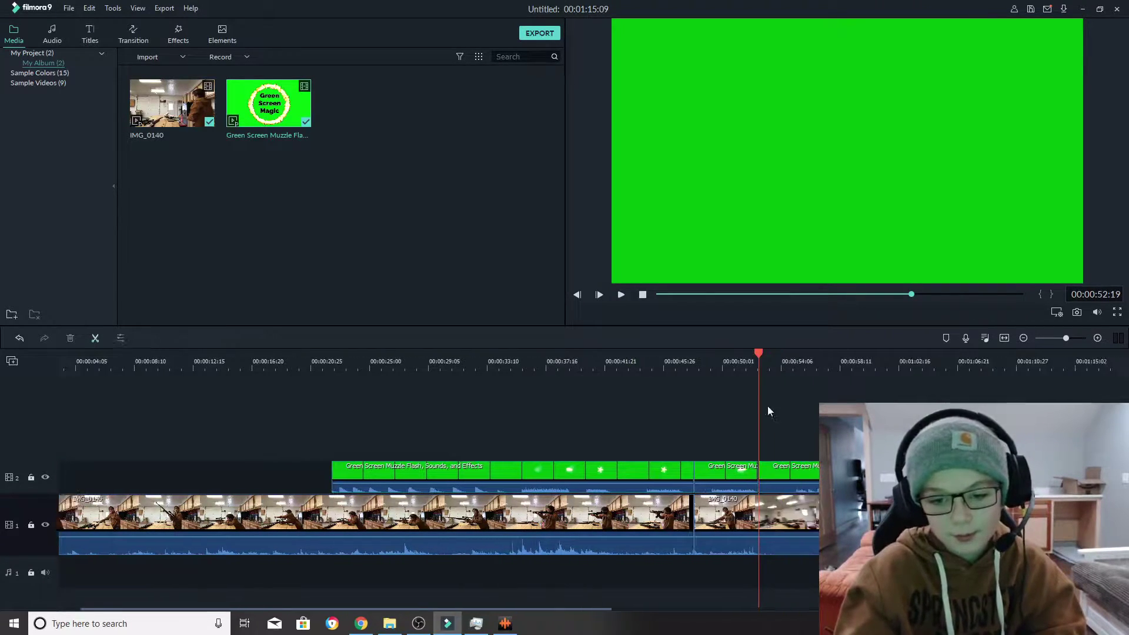
Step: Move the leftover green-screen segments out of the way and place the isolated burst over the rifle shots at about 00:00:43
scroll(621, 452, "down", 5)
left_click_drag(620, 470, 882, 523)
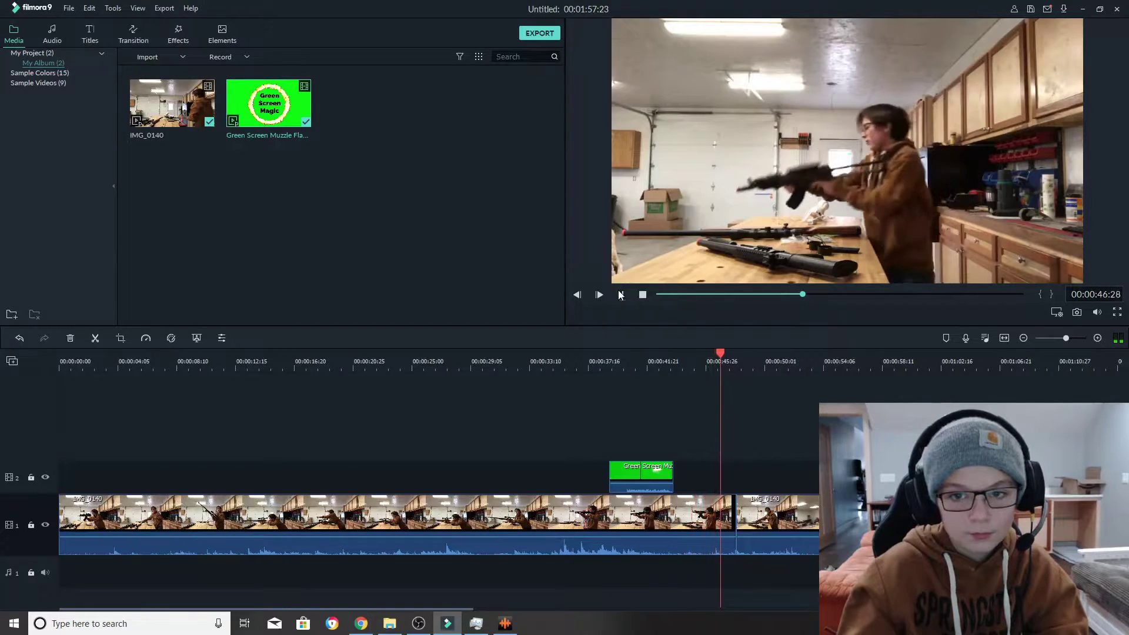
left_click_drag(719, 357, 670, 382)
key("space")
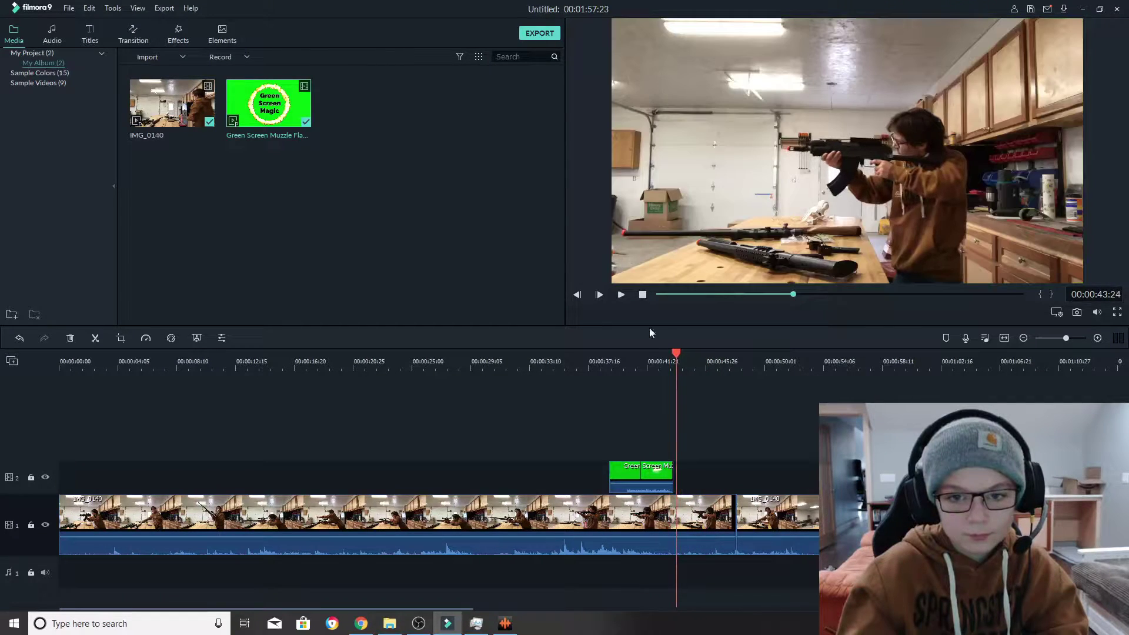
left_click(620, 296)
left_click_drag(638, 471, 699, 473)
Step: Key out the green background of the muzzle flash burst with a chroma key tolerance of 87
right_click(700, 475)
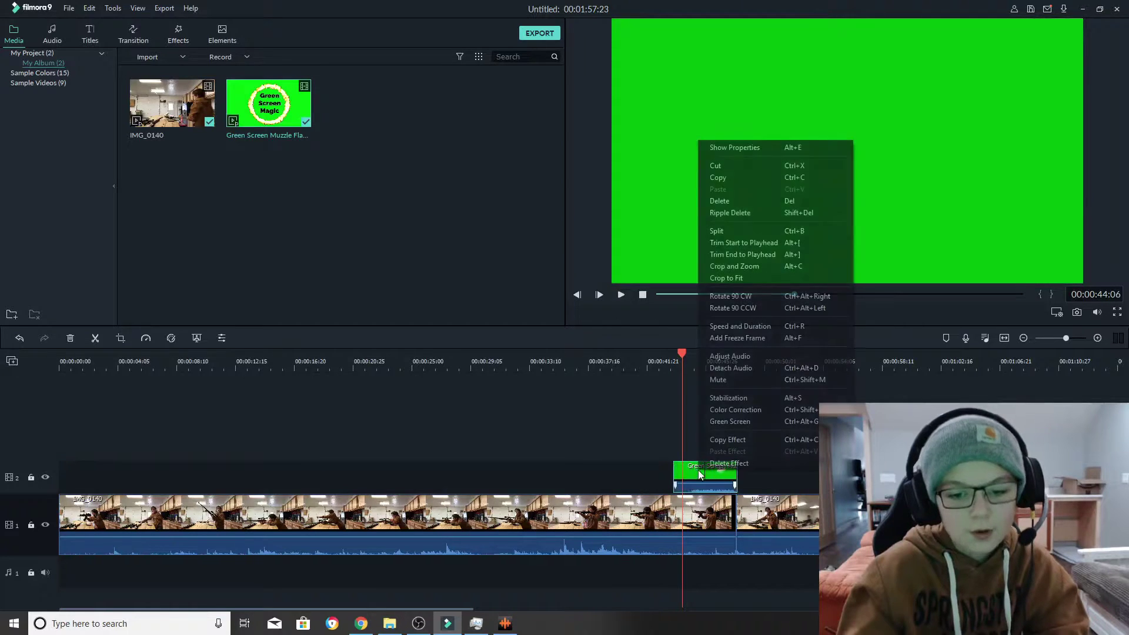
left_click(727, 420)
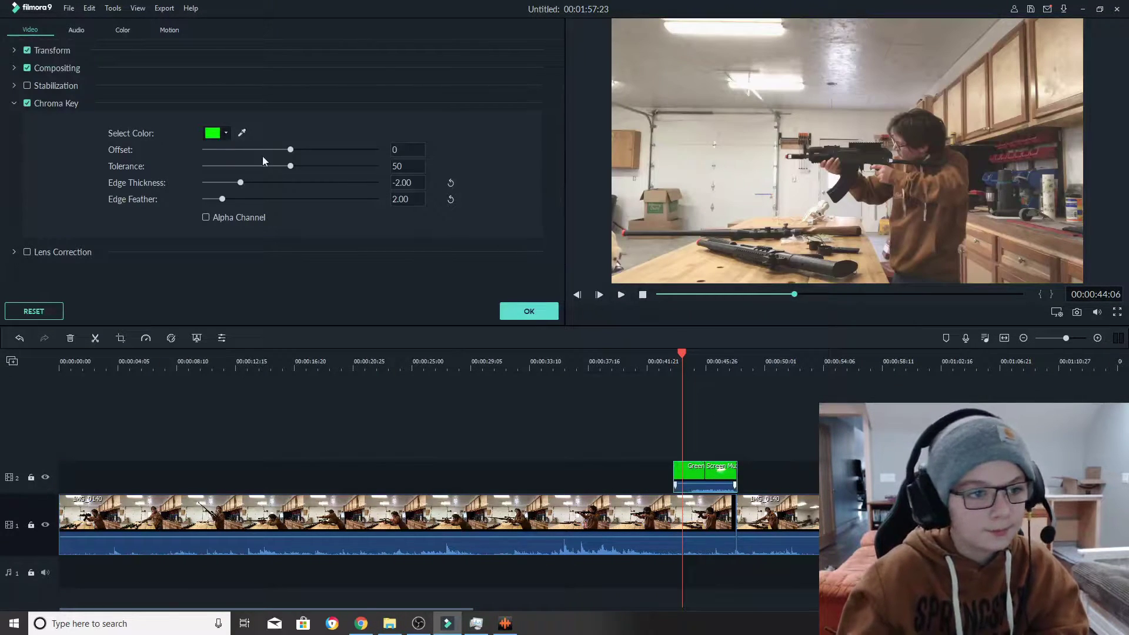
left_click_drag(284, 163, 358, 182)
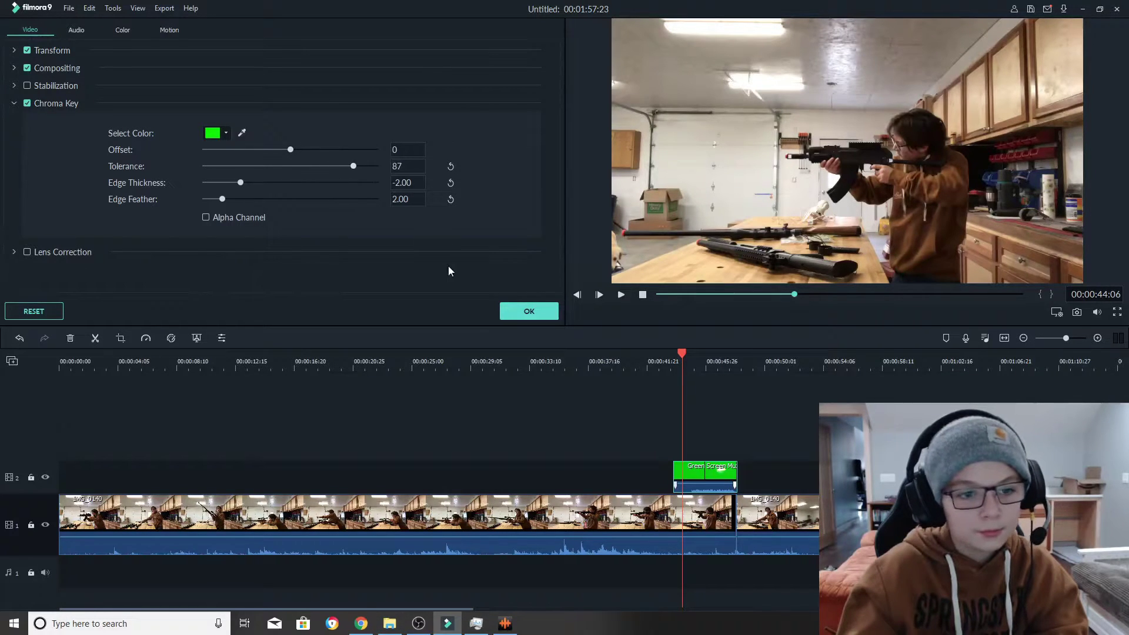
left_click(511, 312)
Step: Find a frame where the flash shows and rotate the burst clip 90 degrees clockwise twice so it points the other way
left_click_drag(681, 352, 703, 356)
double_click(852, 144)
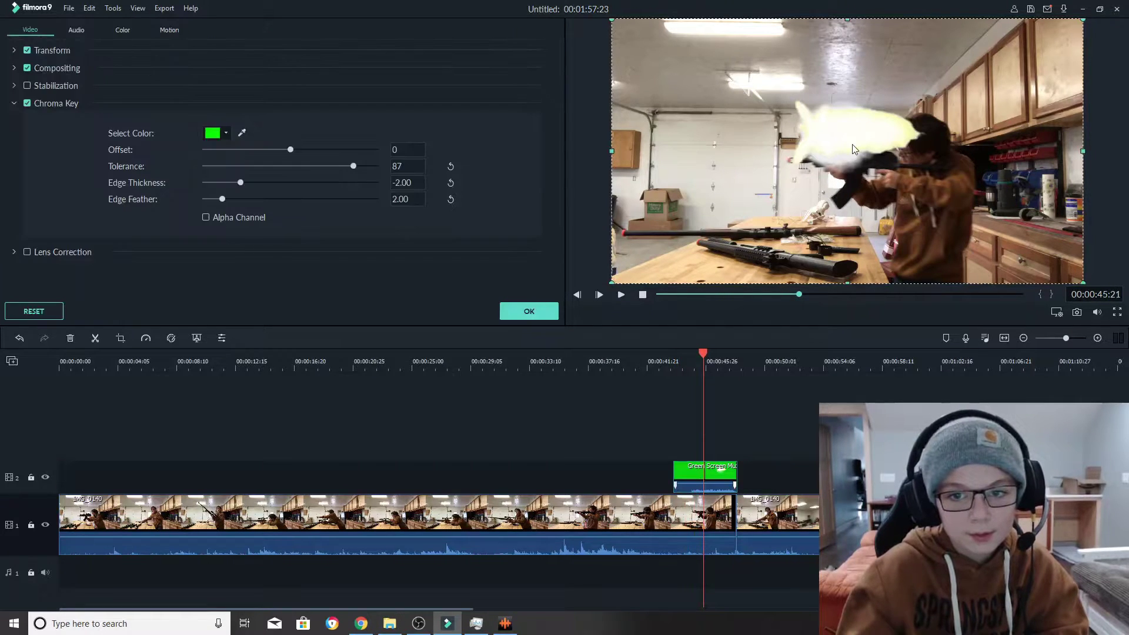
right_click(849, 143)
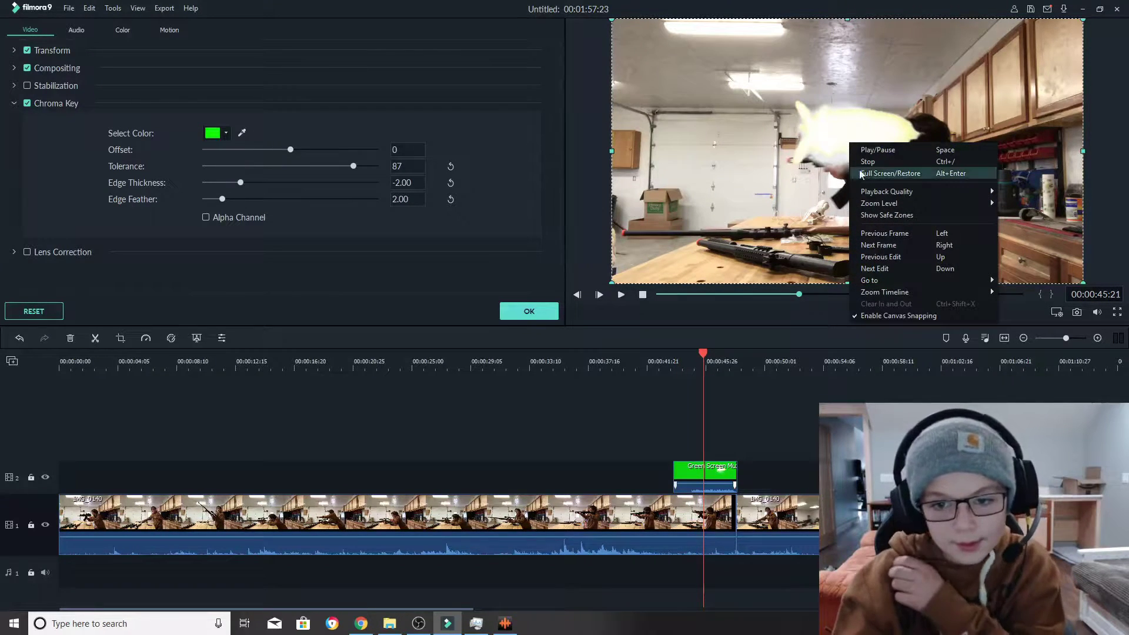
left_click(692, 469)
right_click(692, 469)
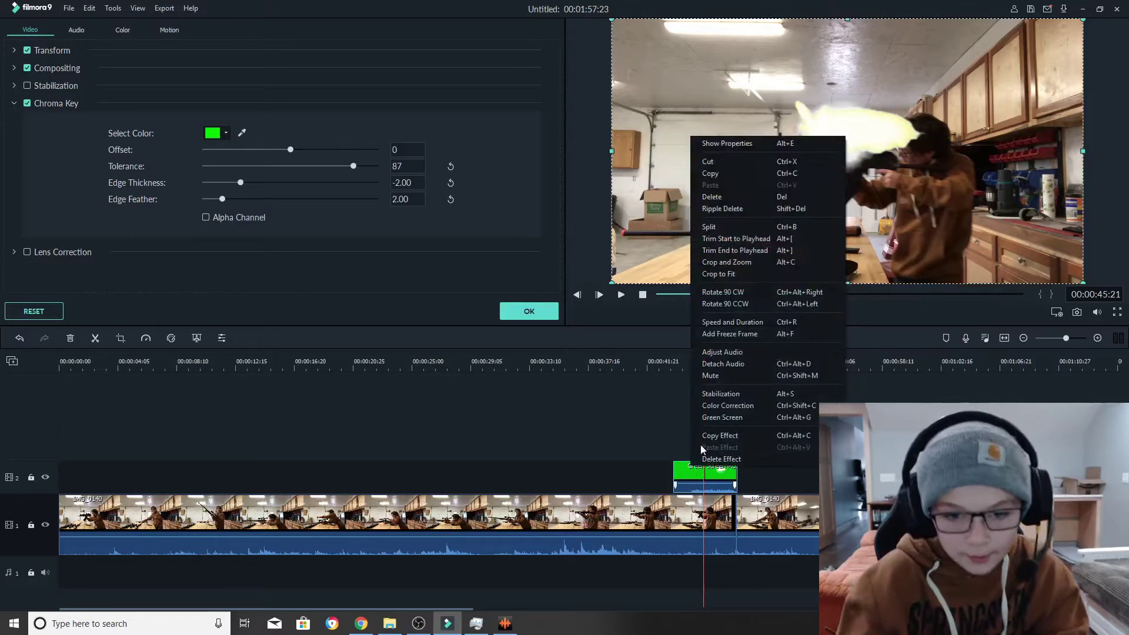
left_click(714, 294)
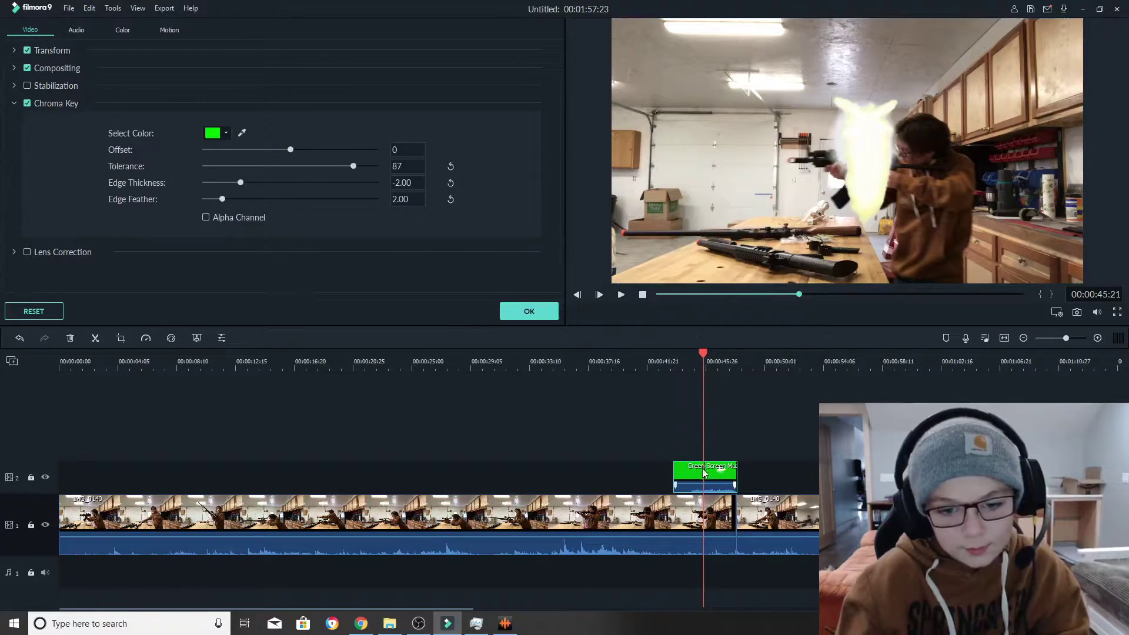
right_click(704, 472)
left_click(727, 300)
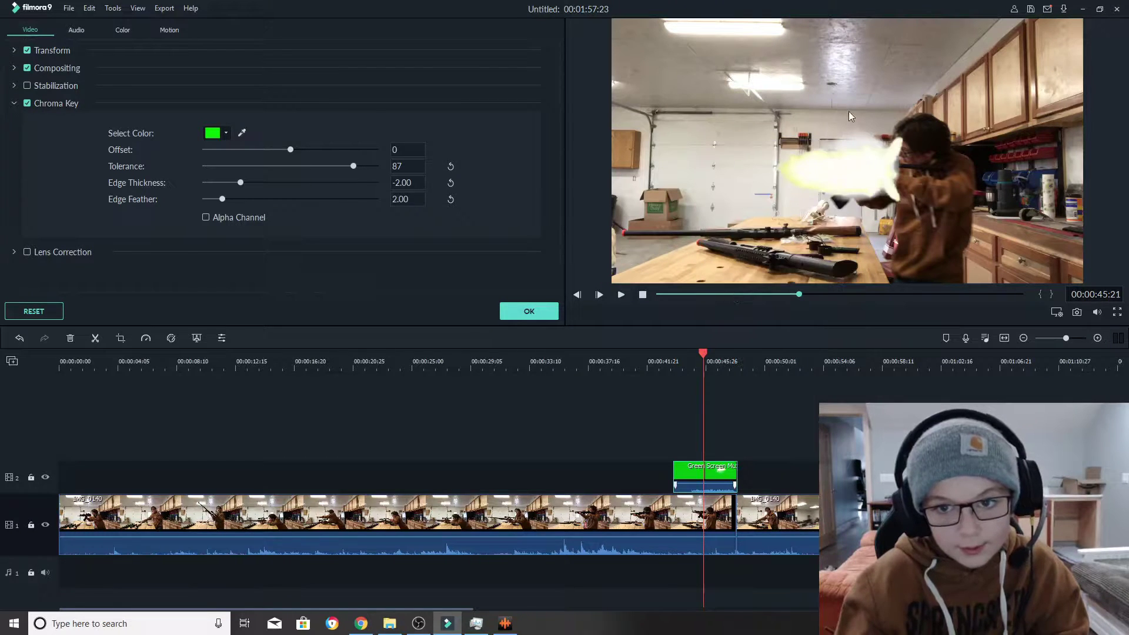
Step: Scale down the flash overlay and place it at the rifle's muzzle, keeping the gun footage filling the frame
left_click(844, 163)
left_click_drag(1081, 282, 941, 226)
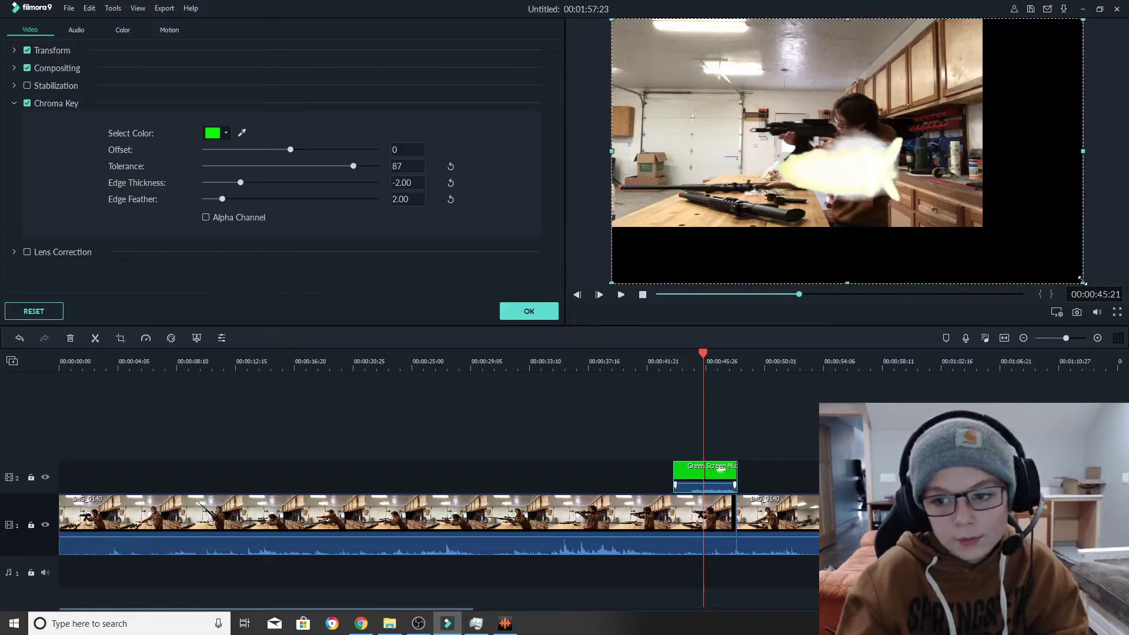
left_click(975, 215)
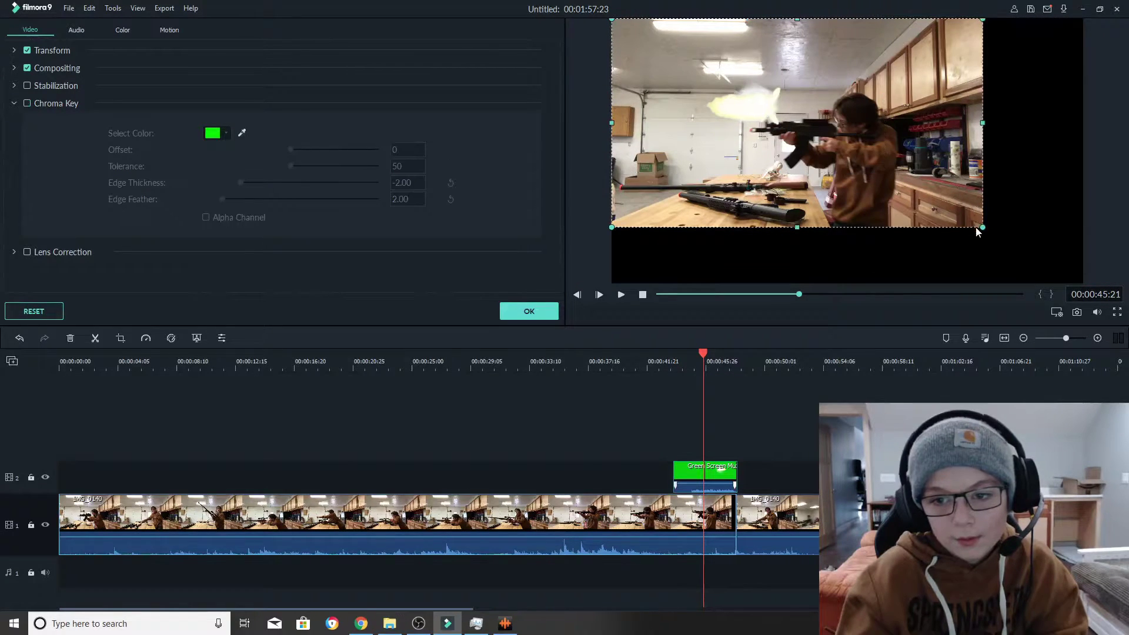
left_click_drag(982, 226, 1082, 282)
left_click(745, 118)
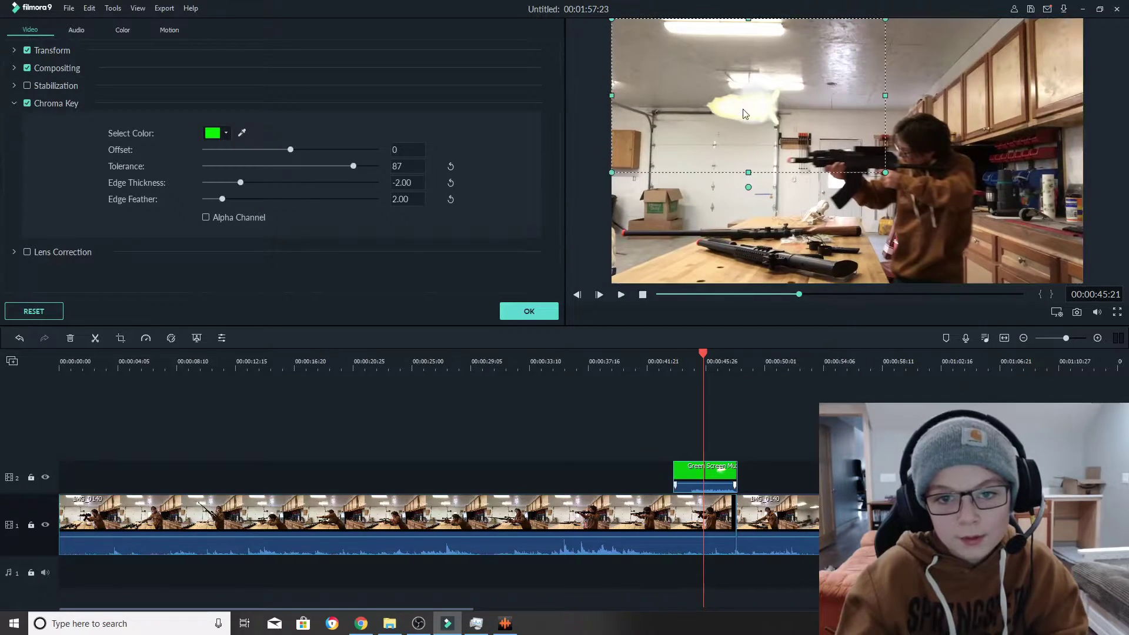
left_click_drag(750, 140, 755, 165)
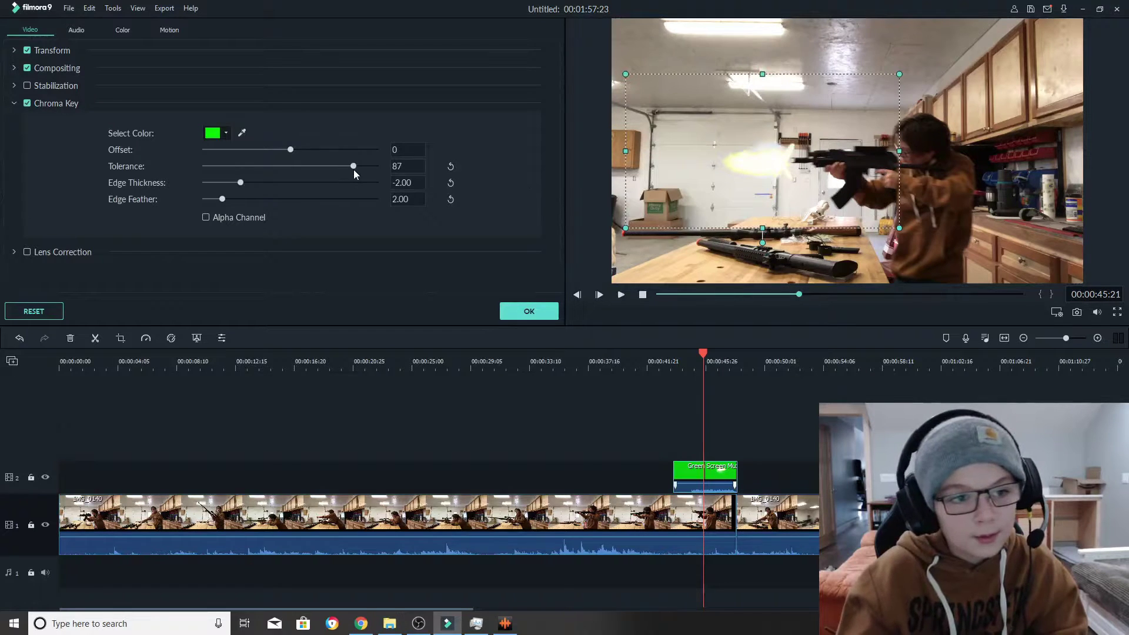
Step: Refine the flash's chroma key to offset 100, tolerance 100, edge thickness -0.28 and edge feather 6.14, and check its alpha matte
mouse_move(340, 175)
left_mouse_down()
mouse_move(282, 177)
mouse_move(344, 177)
left_mouse_up()
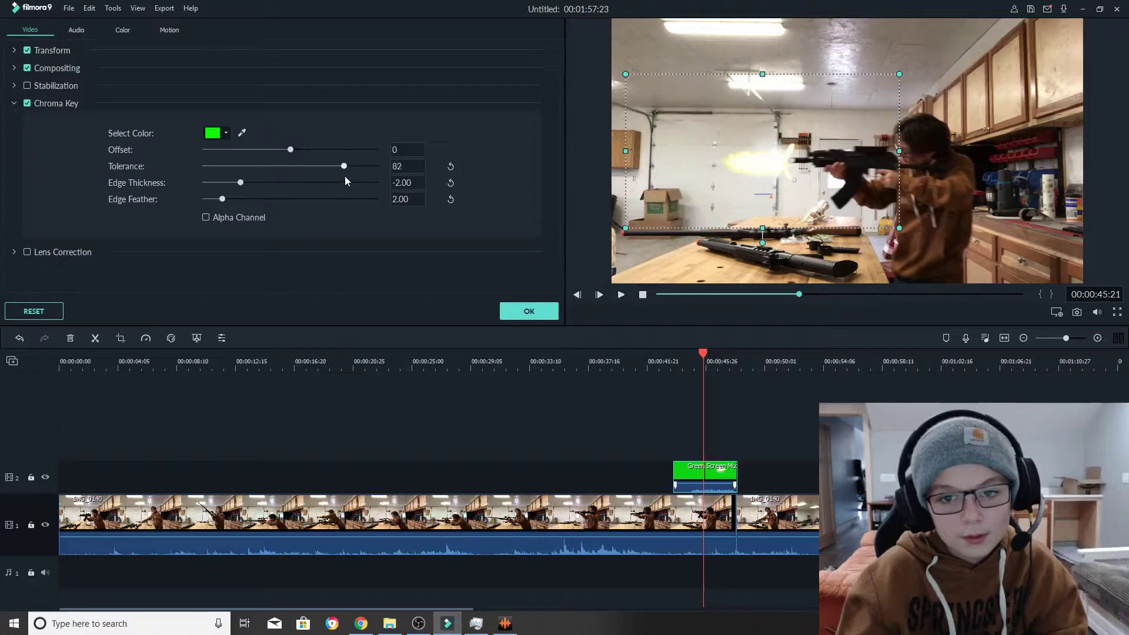
left_click_drag(290, 150, 295, 150)
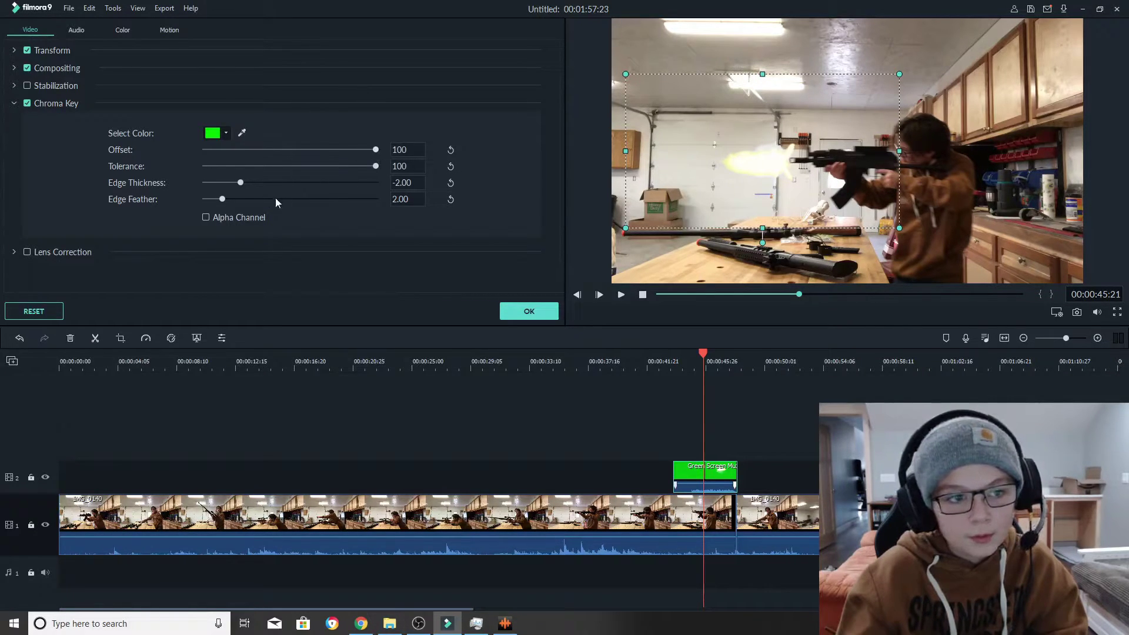
mouse_move(242, 182)
left_mouse_down()
mouse_move(325, 185)
mouse_move(249, 189)
left_mouse_up()
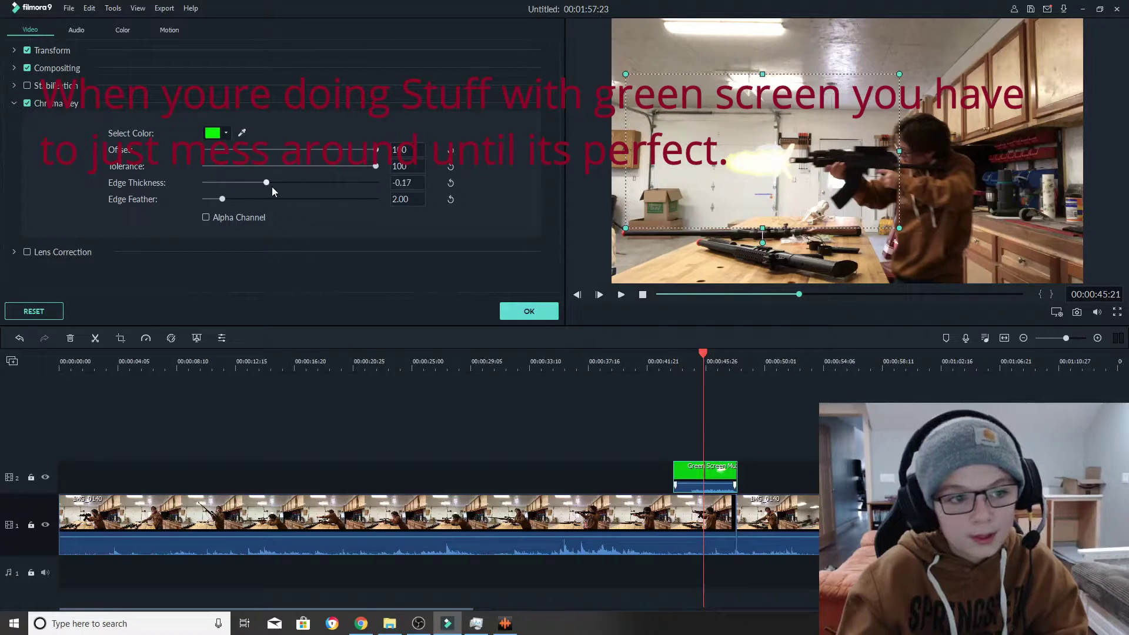
left_click_drag(376, 182, 263, 221)
left_click(206, 217)
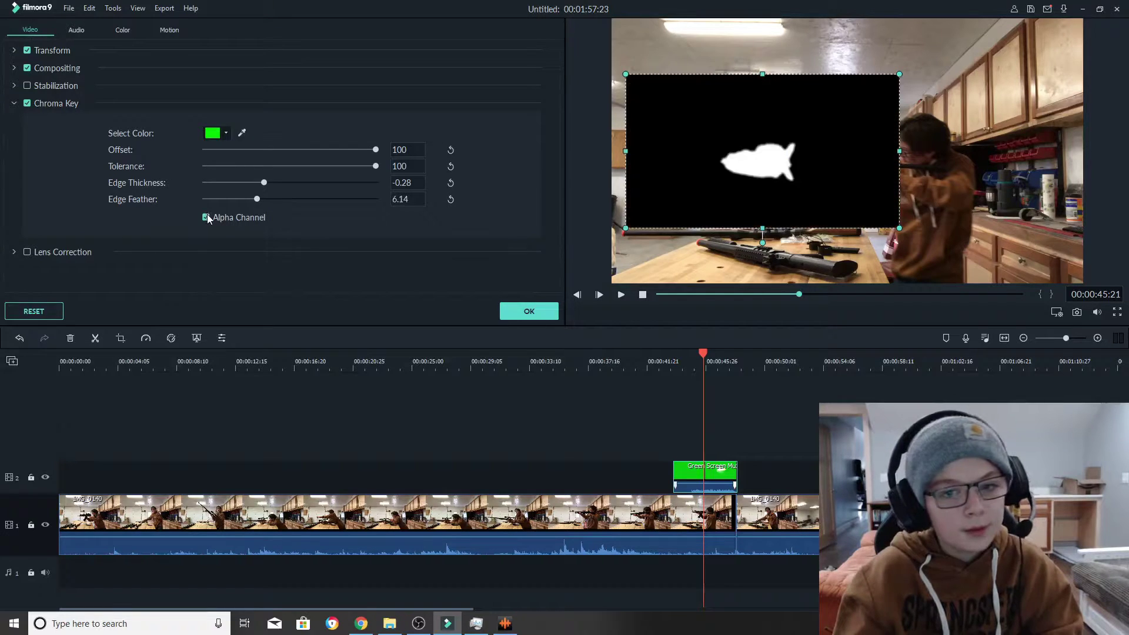
left_click(206, 218)
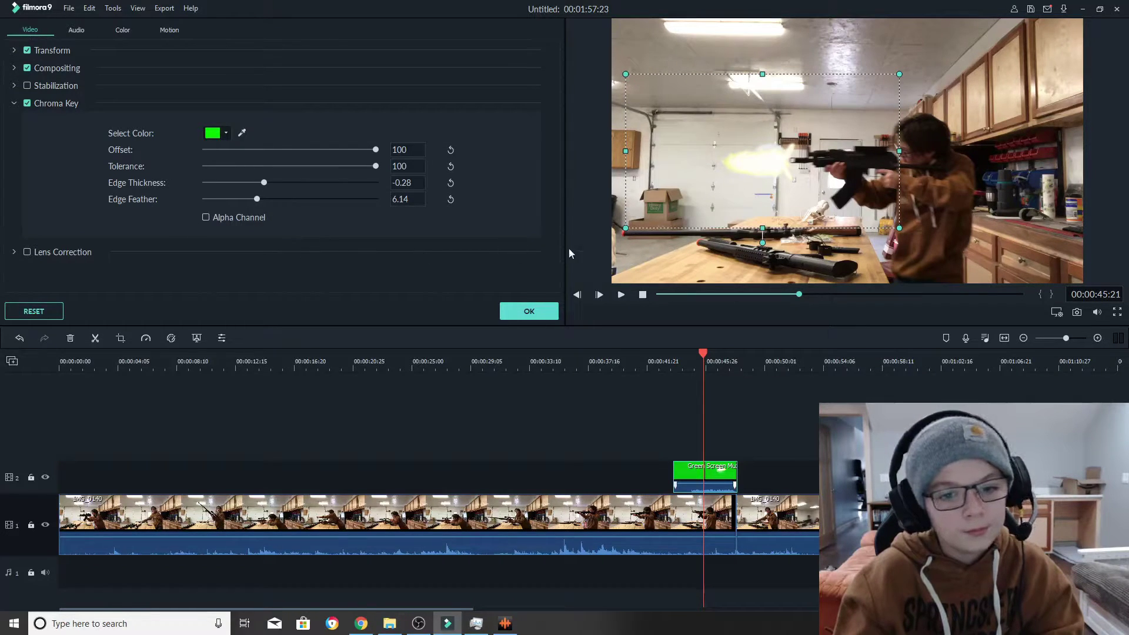
Step: Play back the rifle shots from before the burst to check the flash's timing and look
left_click_drag(703, 353, 668, 356)
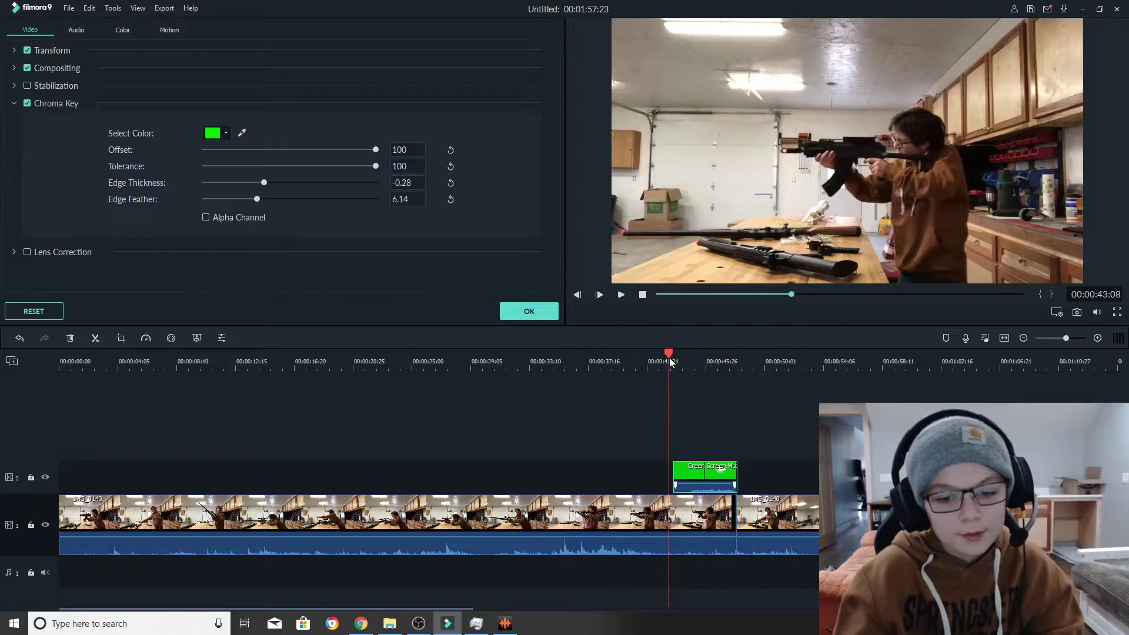
left_click(620, 295)
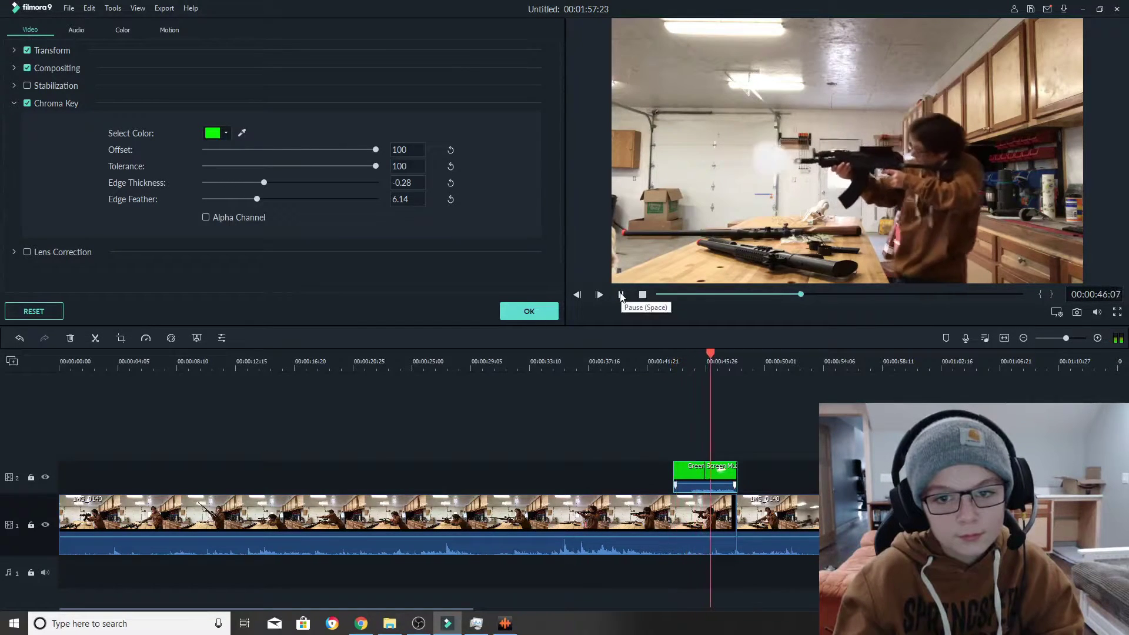
left_click(621, 295)
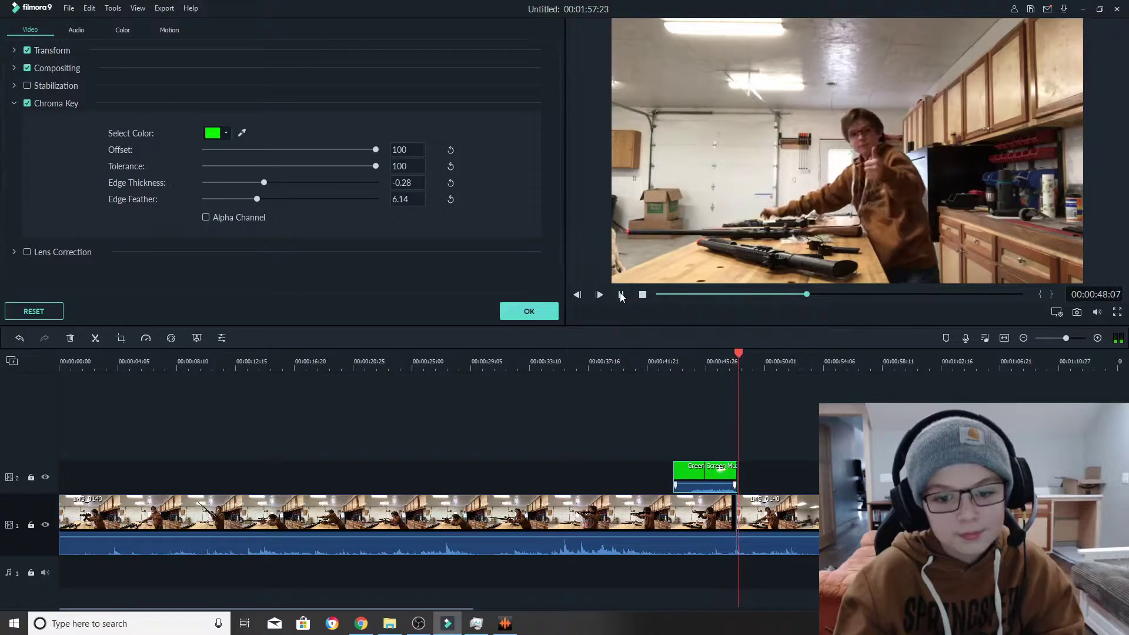
left_click_drag(739, 355, 650, 363)
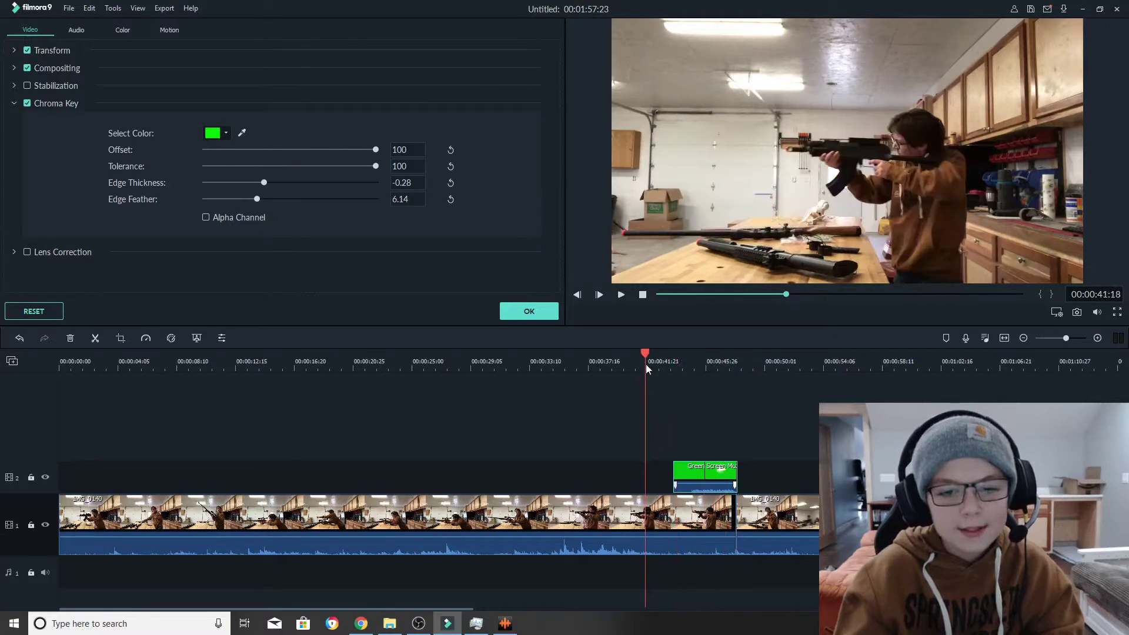
left_click(618, 300)
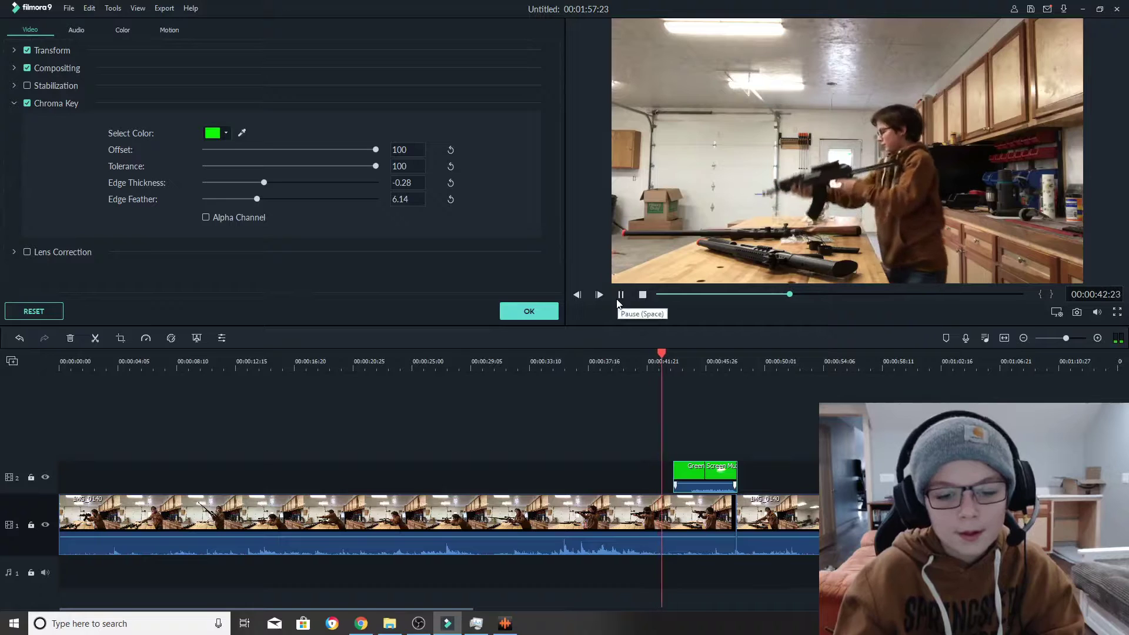
Step: Trim the empty lead-in off the flash burst at 00:00:44:18 and shift the clip slightly earlier over the rifle shots
left_click(687, 352)
mouse_move(684, 354)
left_mouse_down()
mouse_move(672, 358)
mouse_move(688, 365)
left_mouse_up()
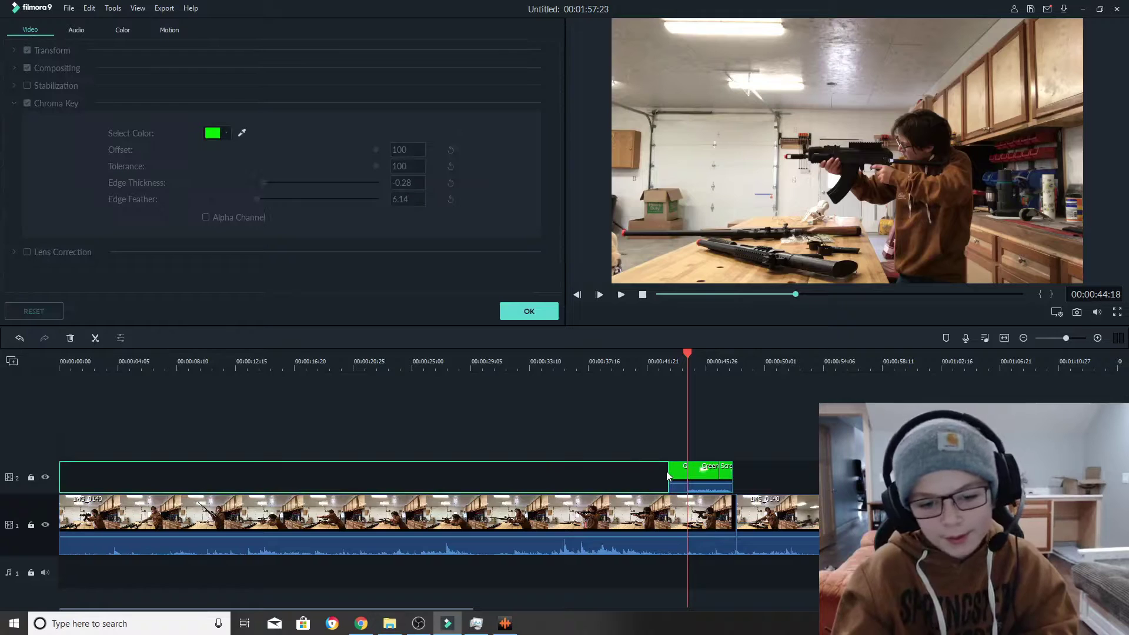
left_click_drag(673, 471, 697, 473)
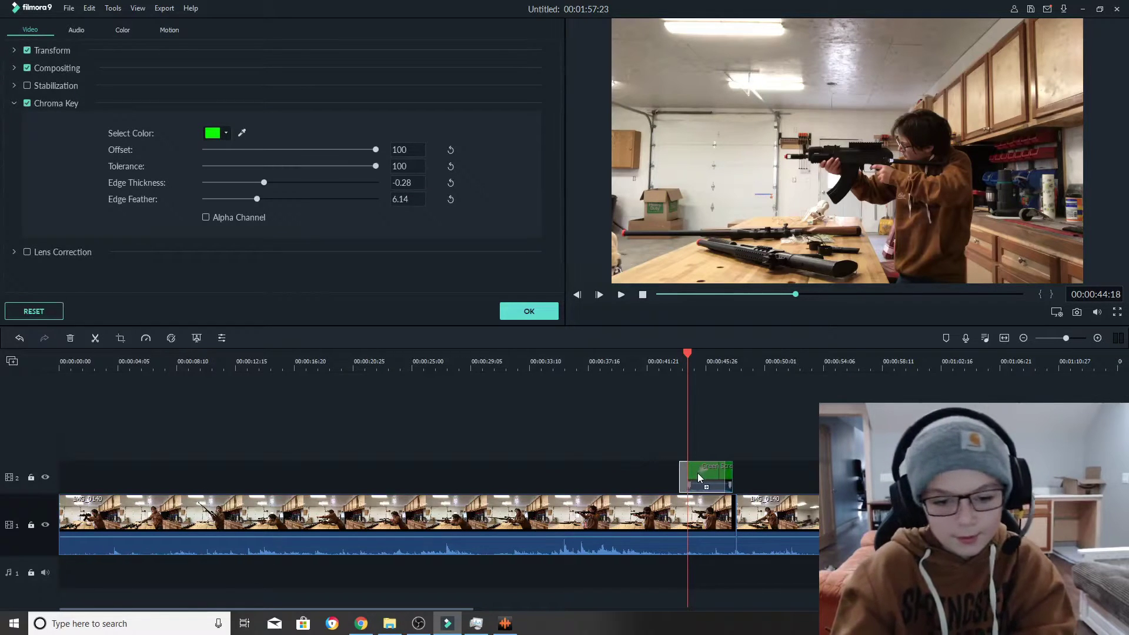
left_click_drag(687, 355, 673, 357)
left_click(621, 293)
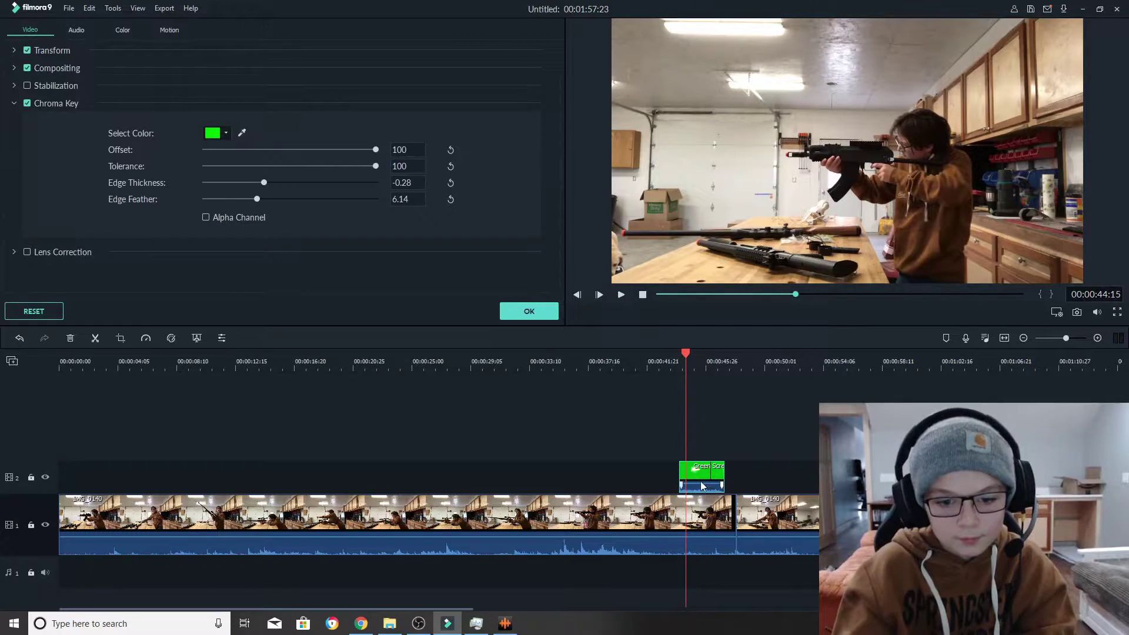
Step: Nudge the trimmed burst a little earlier to match the rifle fire and play the section back
left_click_drag(685, 352, 653, 354)
left_click(621, 294)
left_click(621, 294)
left_click_drag(693, 474, 690, 474)
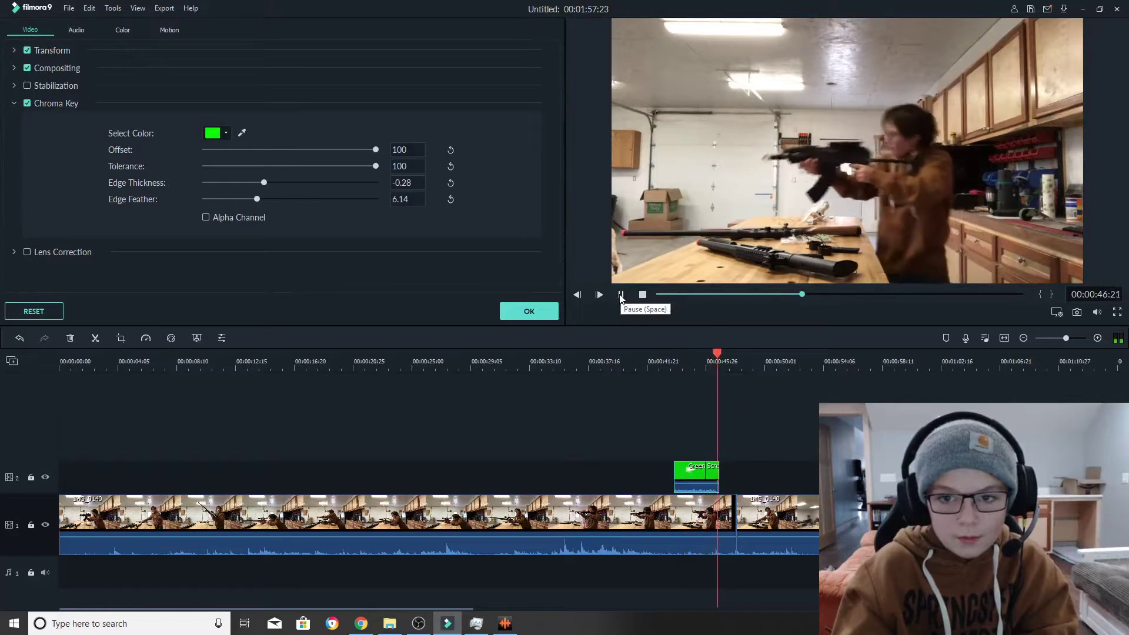
left_click(620, 296)
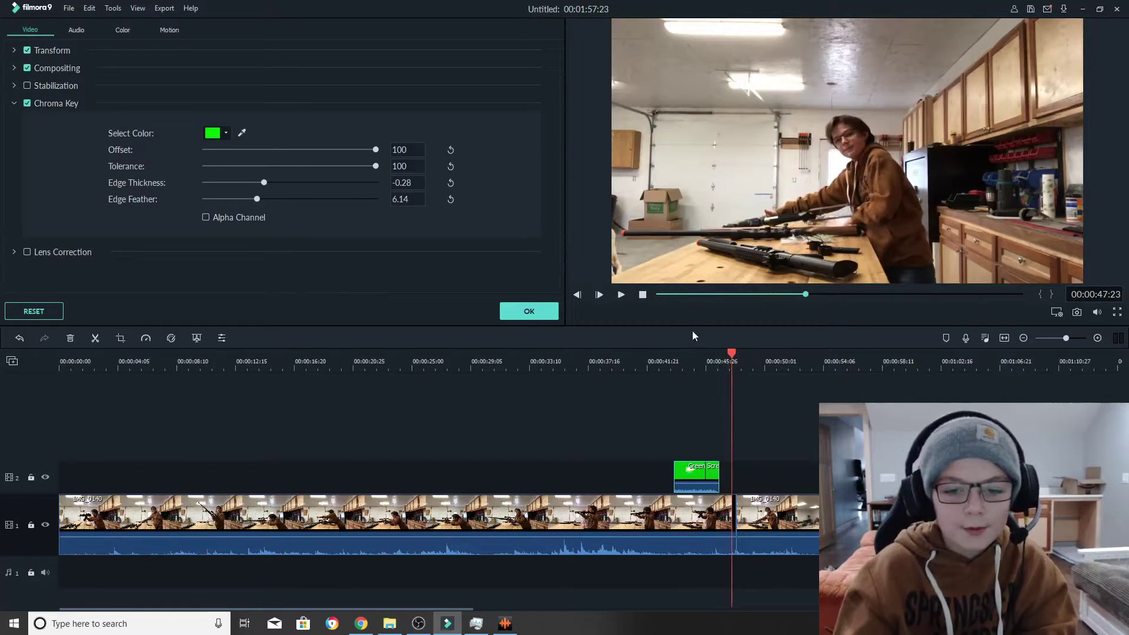
Step: Locate the long muzzle flash compilation beyond the footage and play it from 00:01:14:13 to look for a flash for the next gun
left_click_drag(732, 351, 563, 355)
left_click(672, 436)
scroll(672, 436, "down", 5)
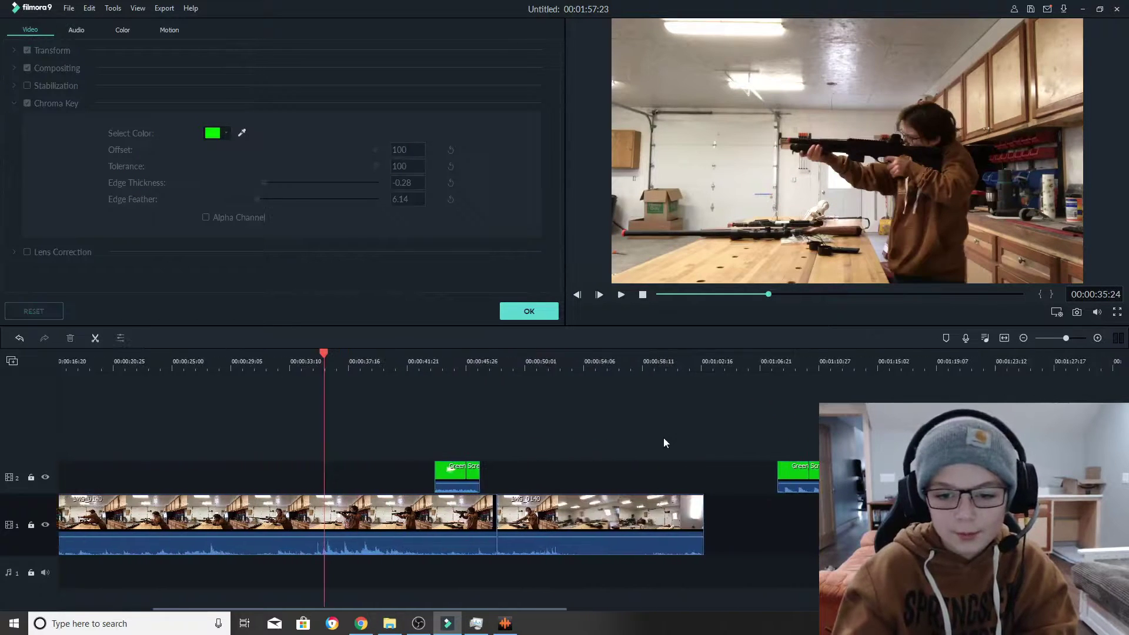
left_click(752, 439)
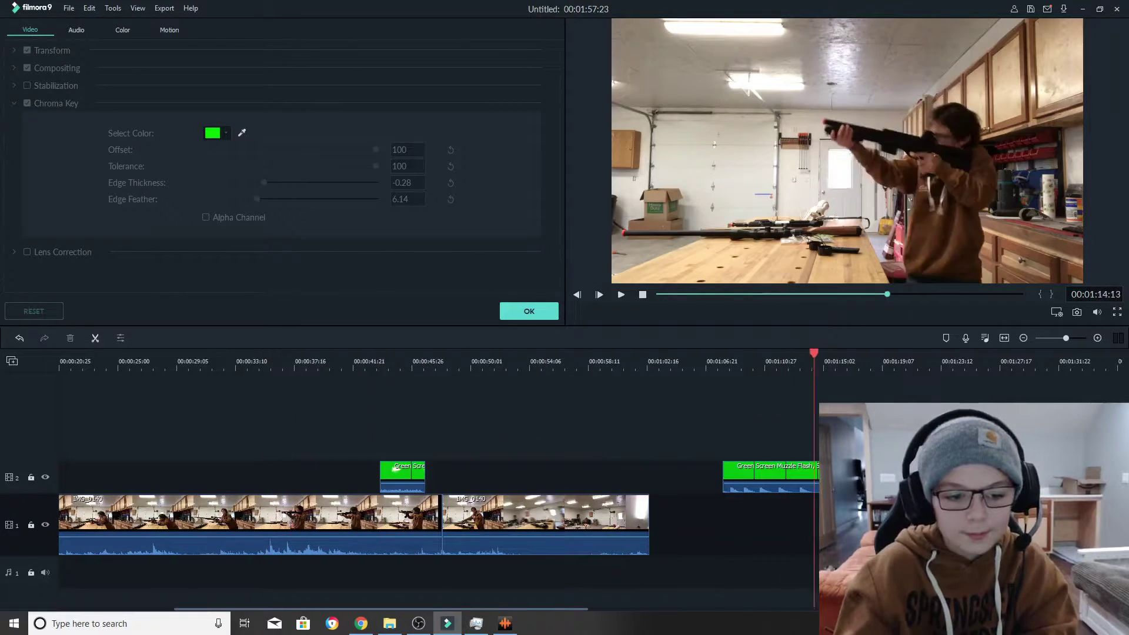
left_click(621, 295)
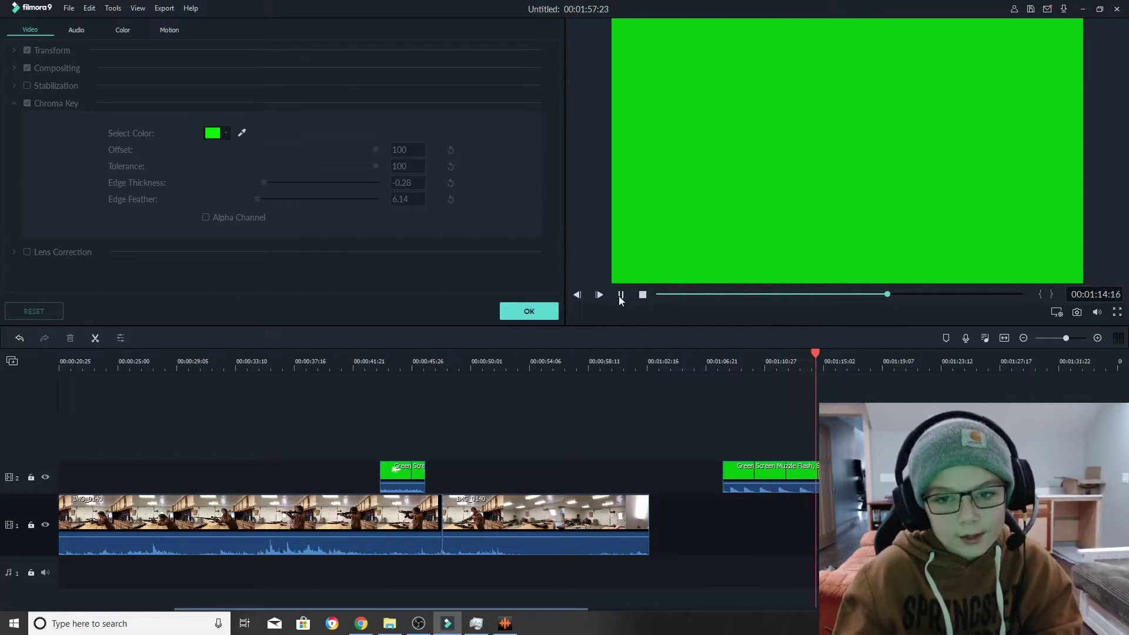
scroll(604, 394, "right", 5)
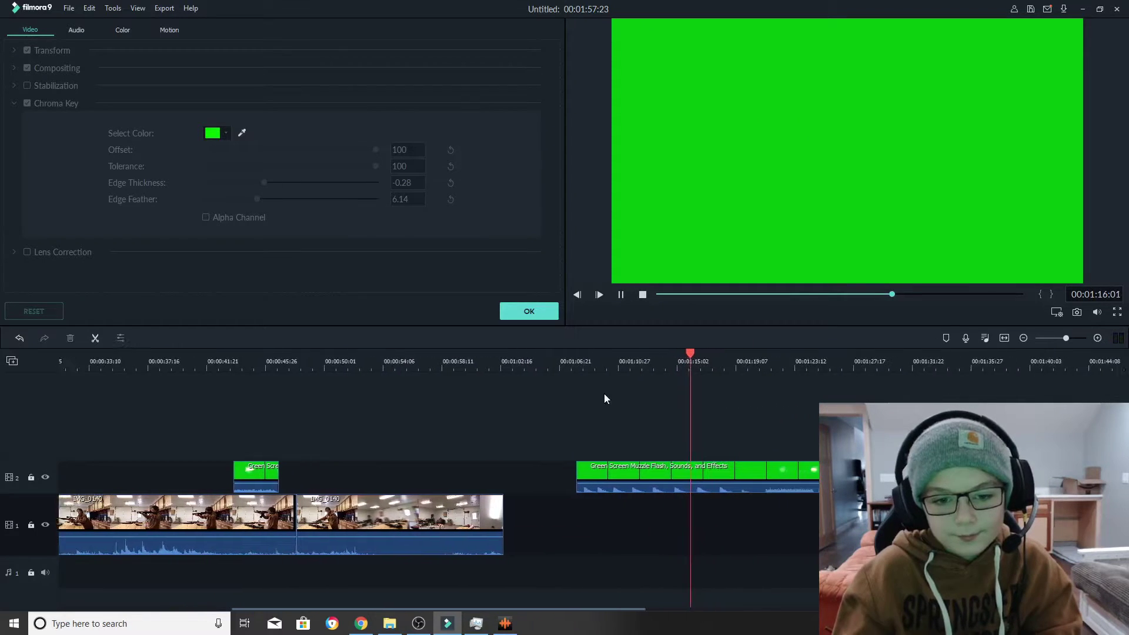
left_click(622, 295)
Step: Skip ahead in the compilation and preview the section between about 00:01:42 and 00:01:48 for a suitable shotgun flash and sound
left_click_drag(691, 353, 961, 389)
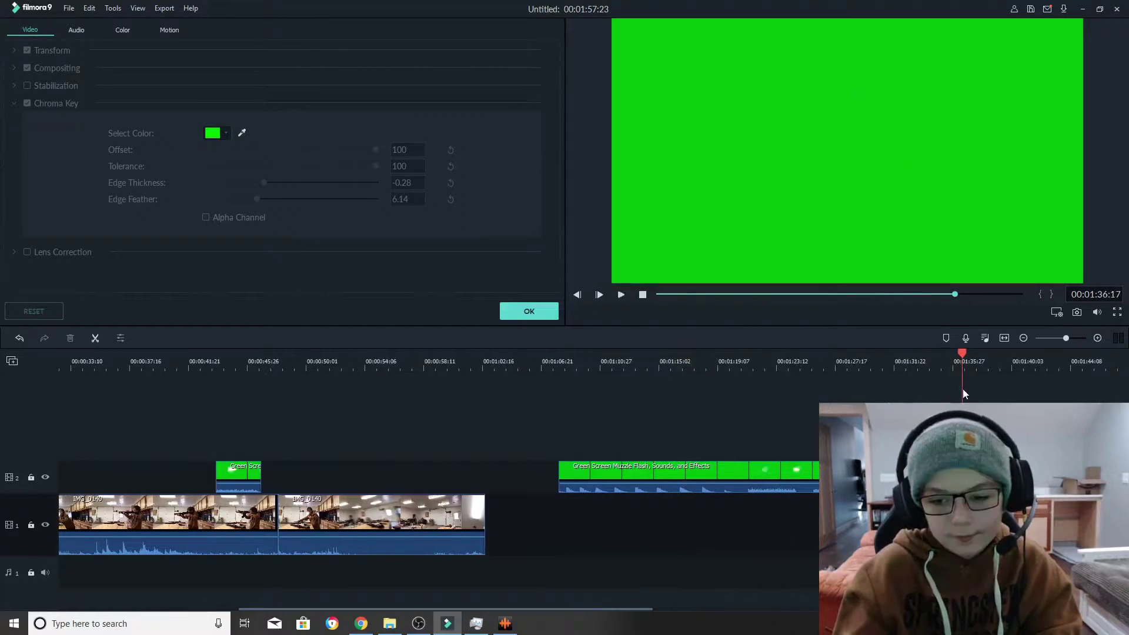
scroll(679, 401, "right", 3)
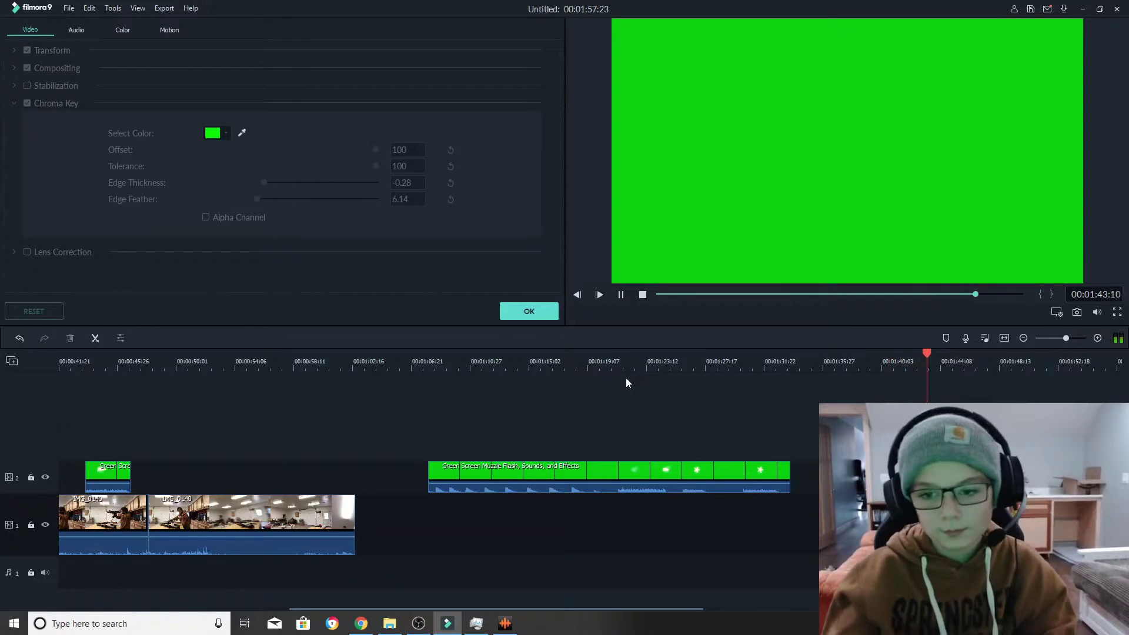
left_click(620, 295)
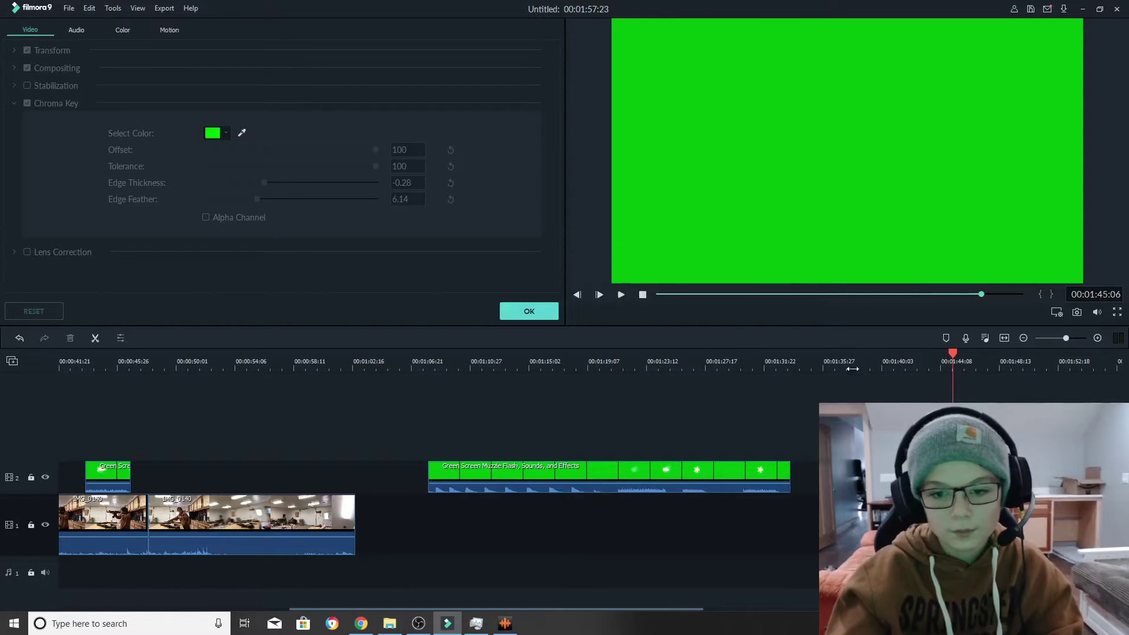
left_click_drag(953, 362, 916, 369)
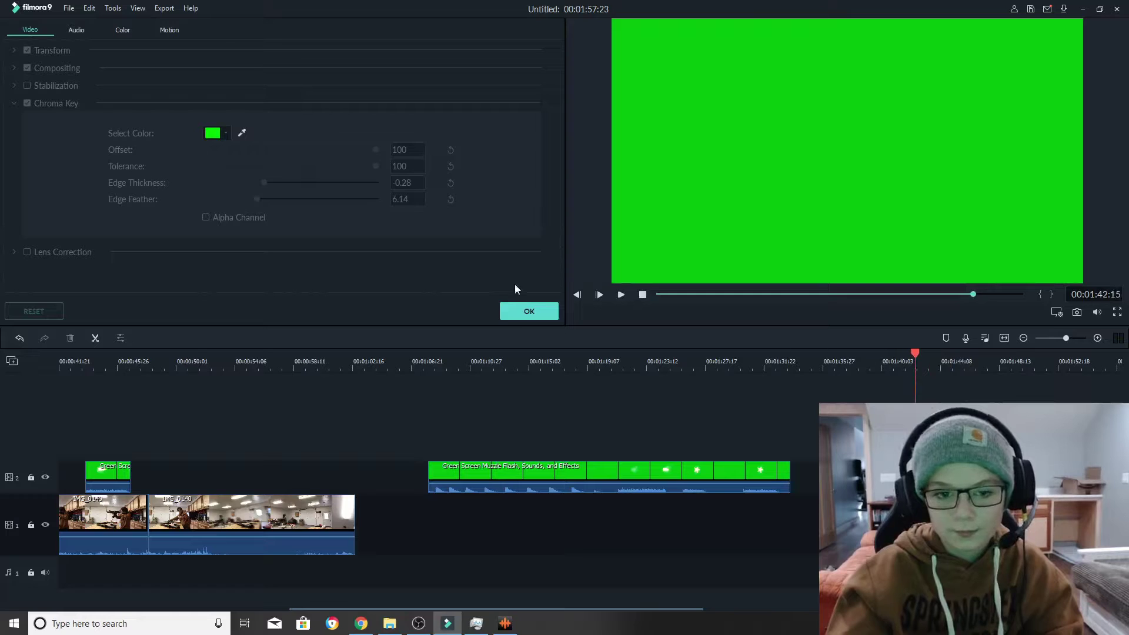
left_click(620, 296)
right_click(620, 296)
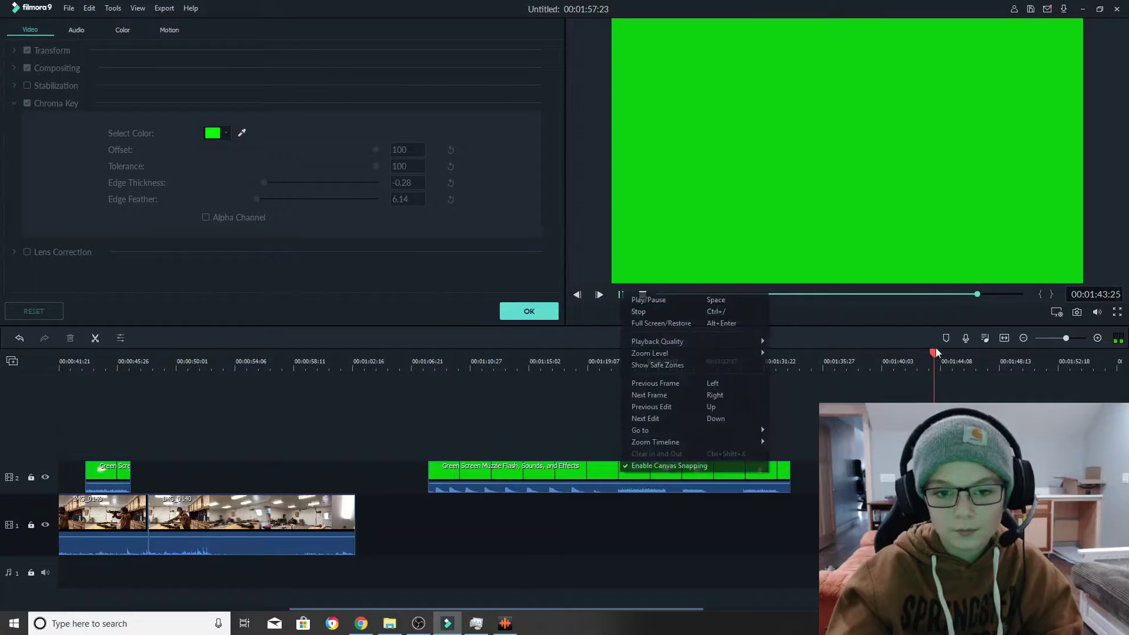
left_click(604, 337)
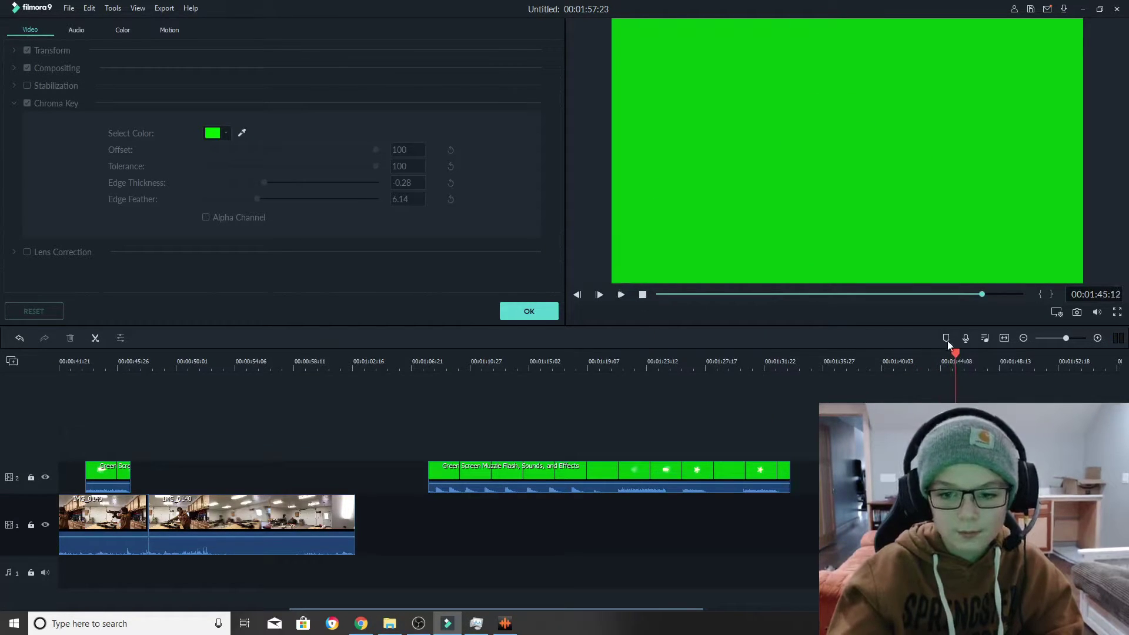
left_click(891, 361)
left_click(621, 296)
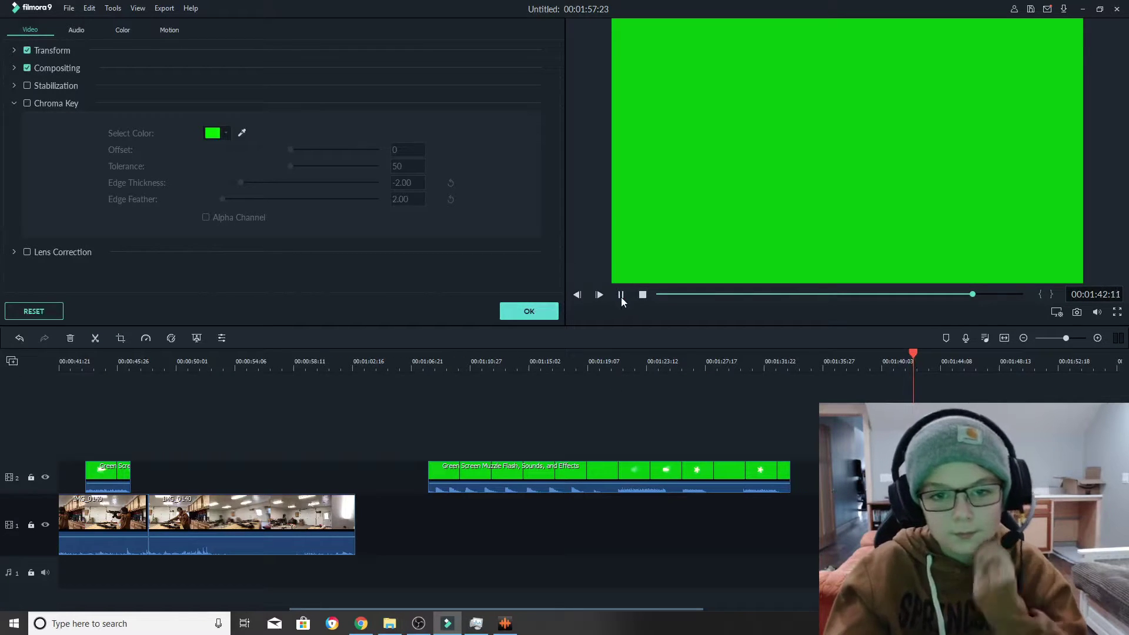
left_click(621, 298)
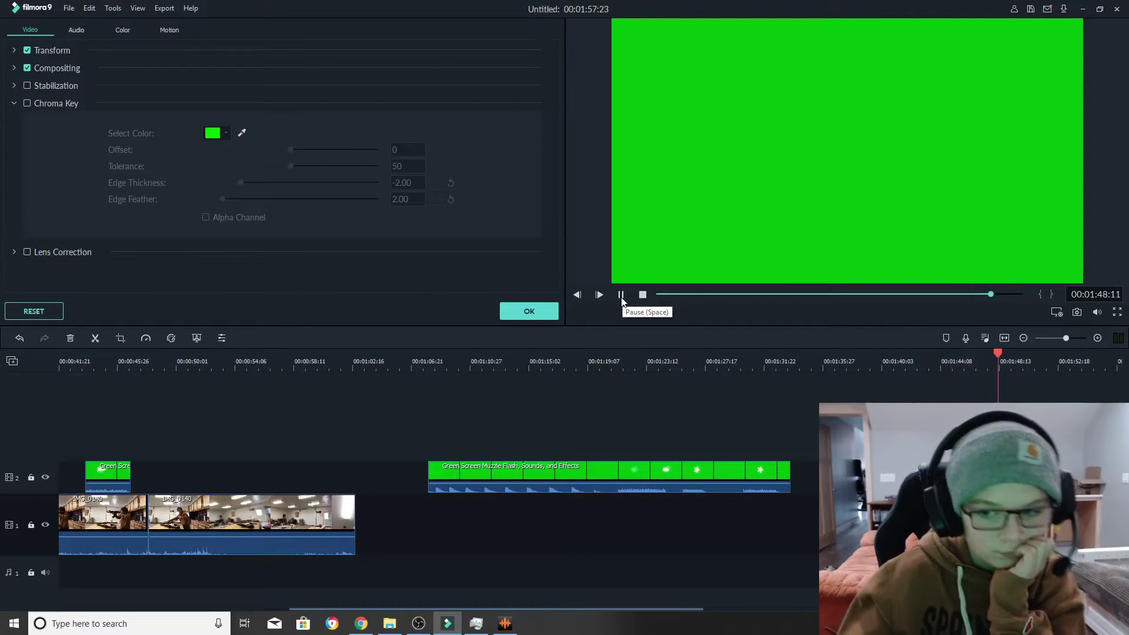
left_click(621, 297)
Step: Place a cut section of the muzzle flash compilation above the shotgun footage at about 00:00:35 and play it briefly
left_click_drag(580, 470, 294, 464)
left_click(621, 295)
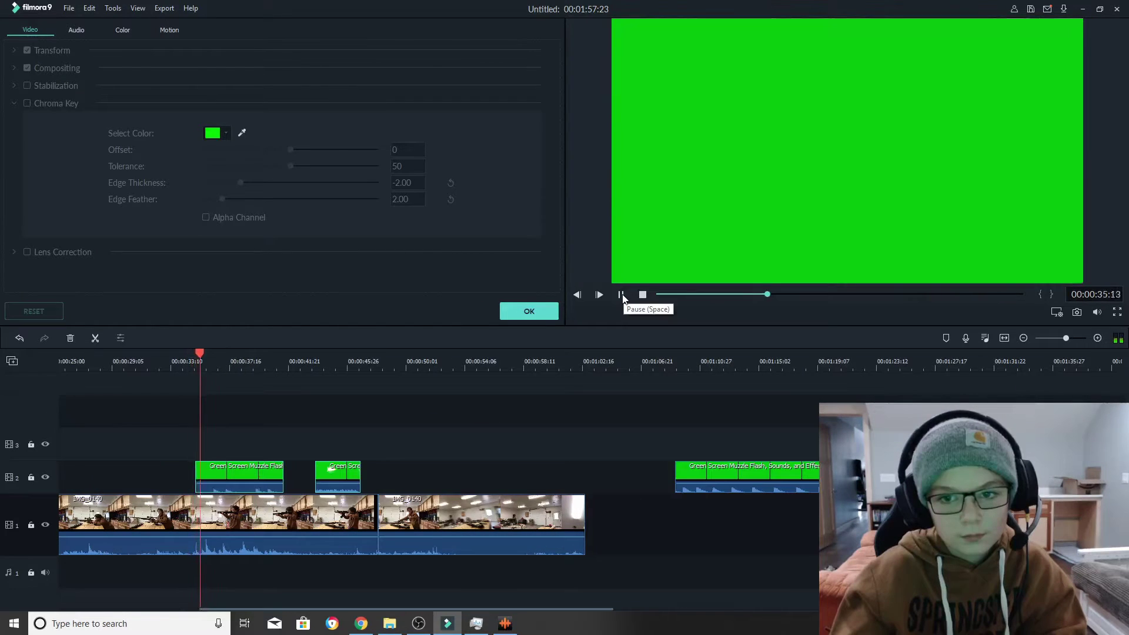
left_click(622, 294)
Step: Turn on the green screen key for the shotgun flash clip and set its tolerance to 73
right_click(249, 473)
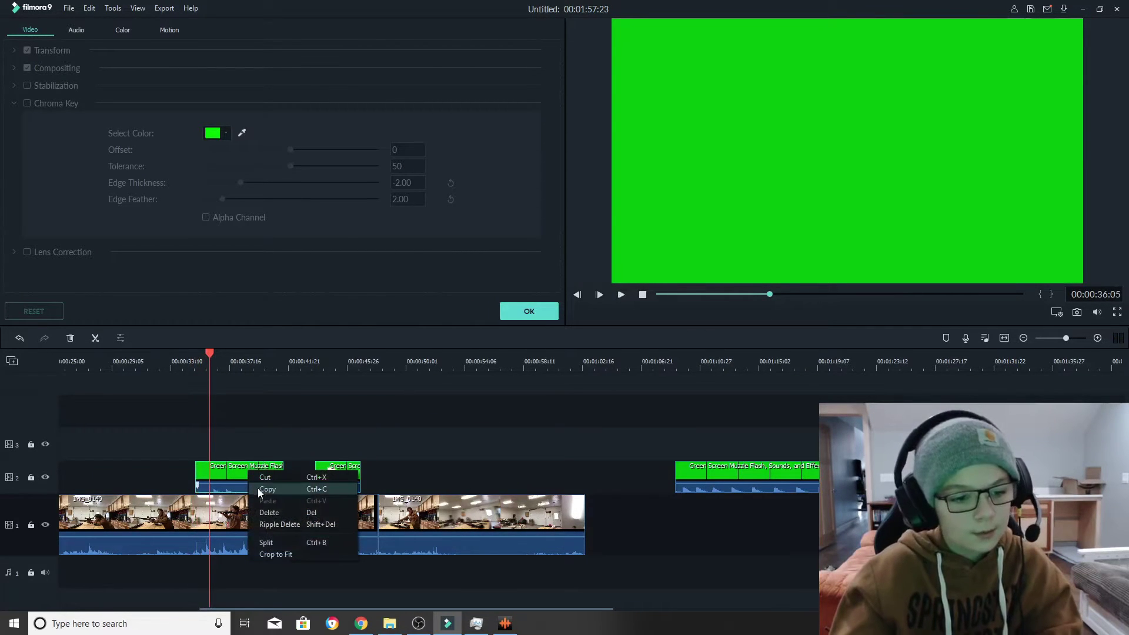
left_click(235, 474)
right_click(234, 475)
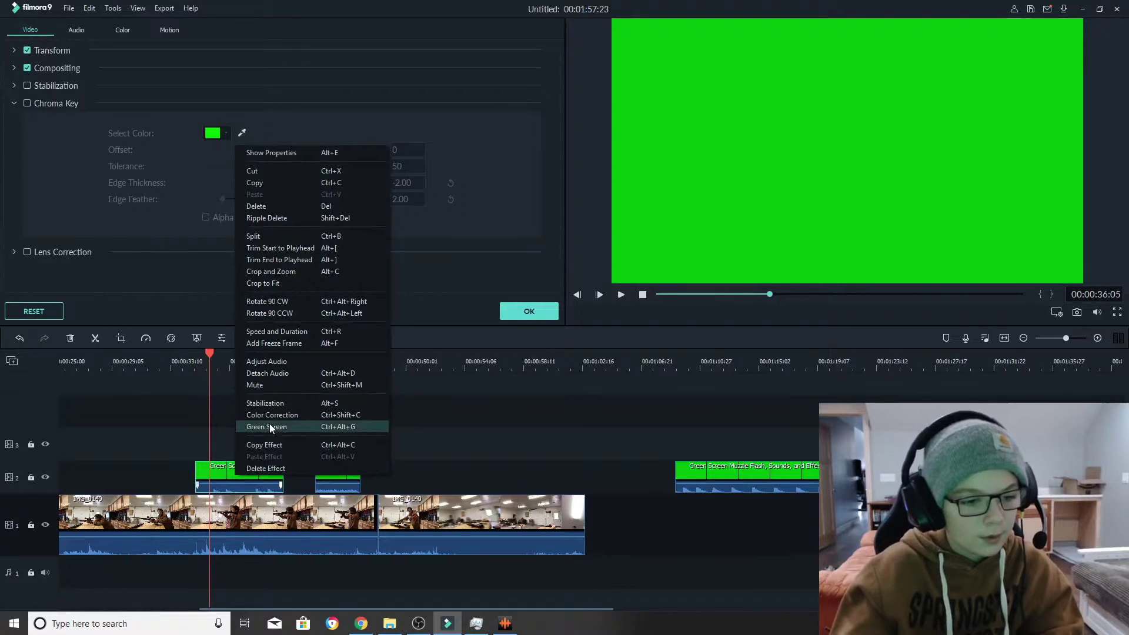
left_click(270, 426)
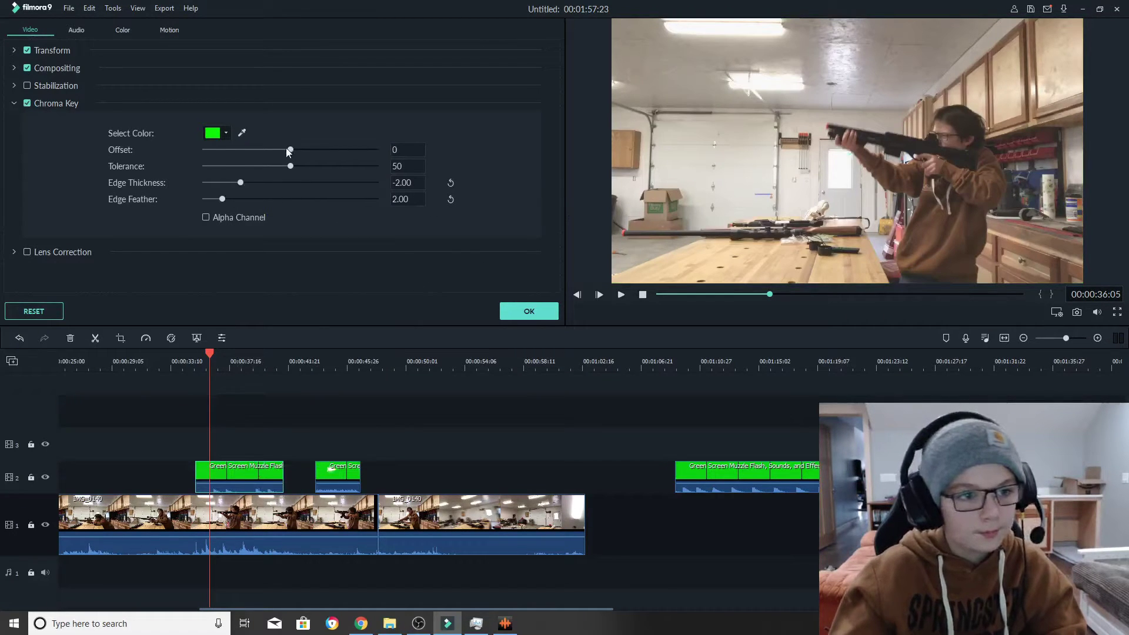
left_click_drag(291, 167, 313, 167)
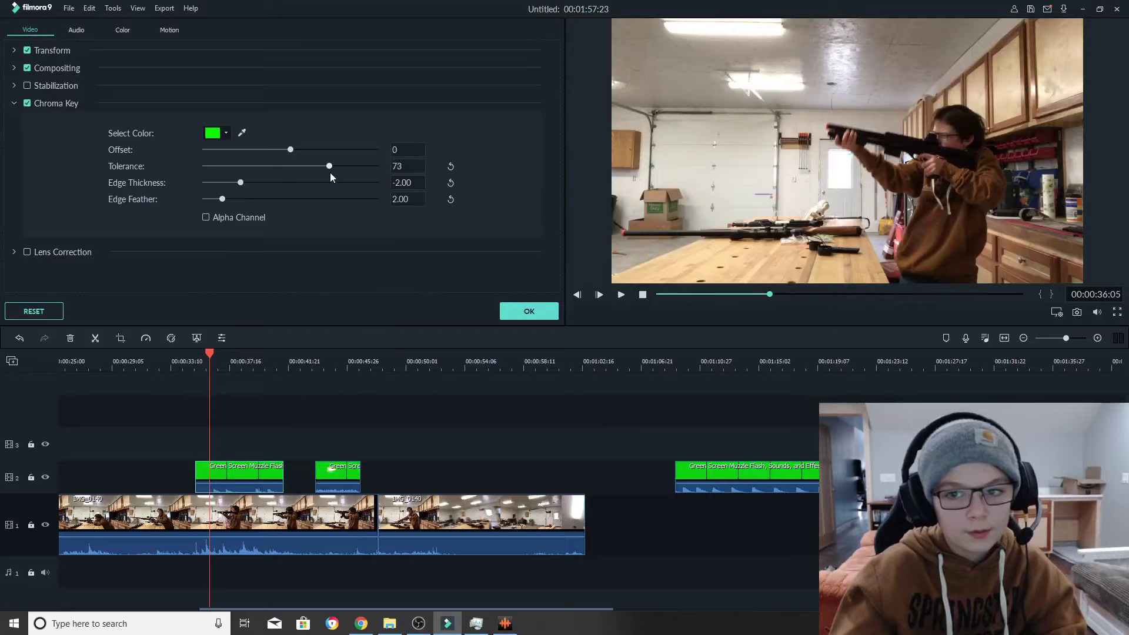
Step: At the shotgun's firing frame, 00:00:35:25, scale the flash overlay to under half the frame size and place it in front of the barrel
left_click(916, 232)
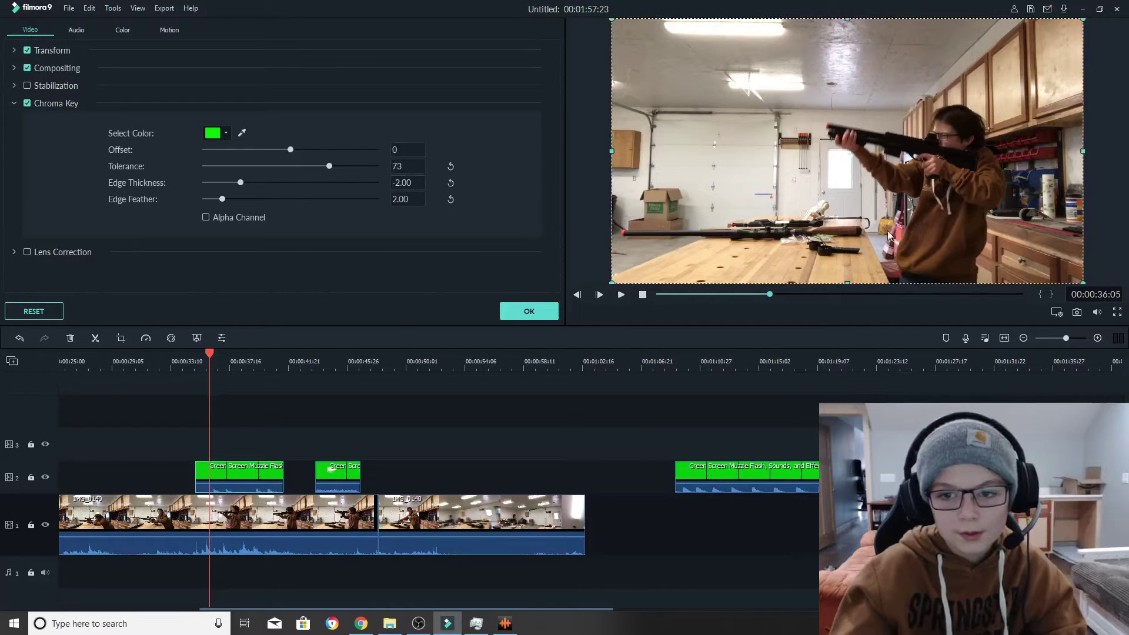
left_click(620, 294)
left_click_drag(218, 354, 205, 355)
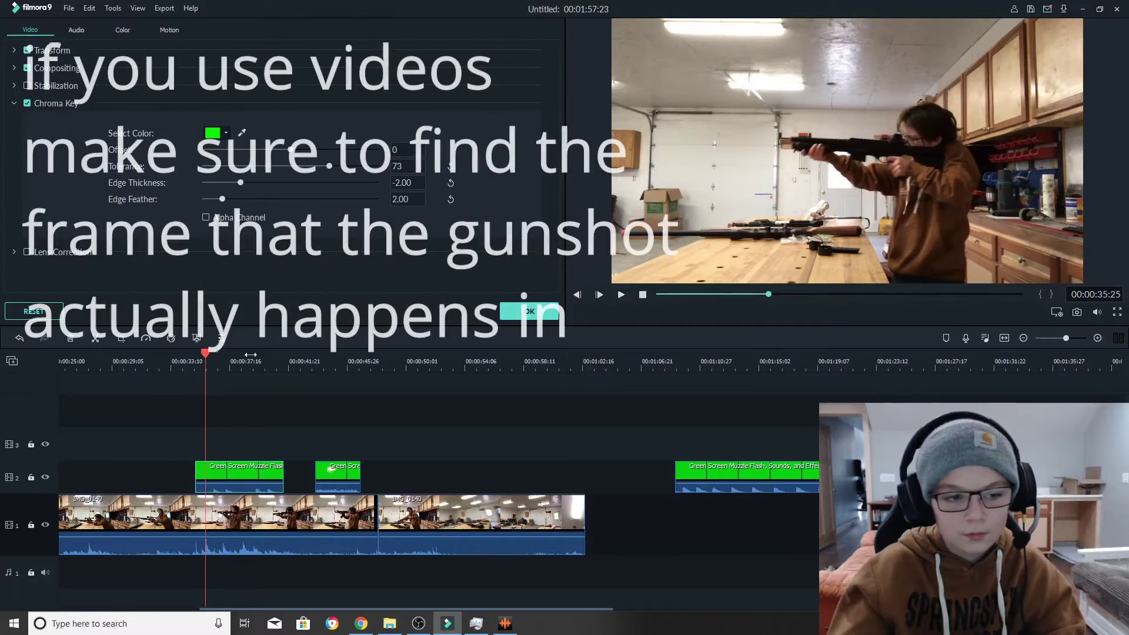
left_click(816, 210)
left_click_drag(814, 205, 793, 185)
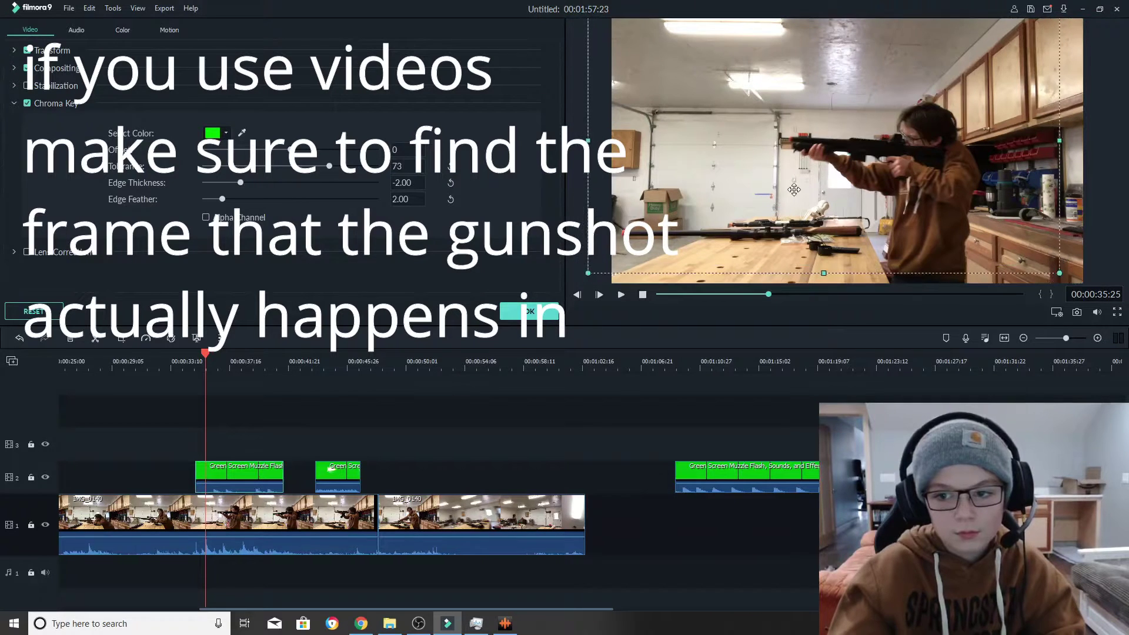
left_click_drag(1065, 267, 761, 118)
left_click_drag(691, 82, 753, 186)
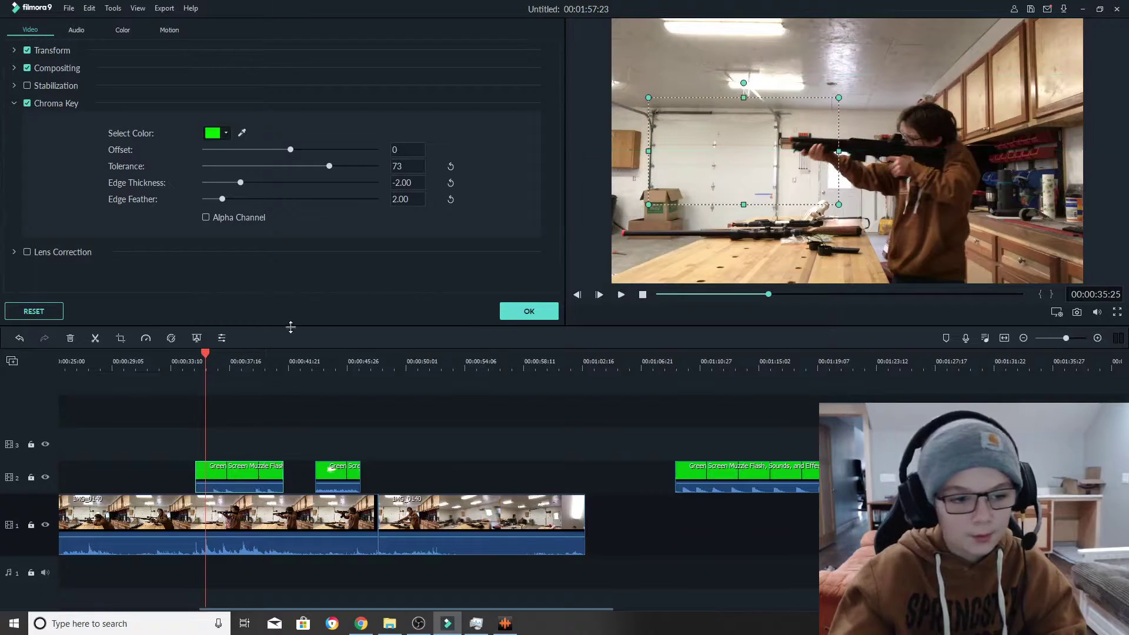
Step: Play back the shotgun shots and split the flash clip around its first flash near 00:00:36
left_click(620, 294)
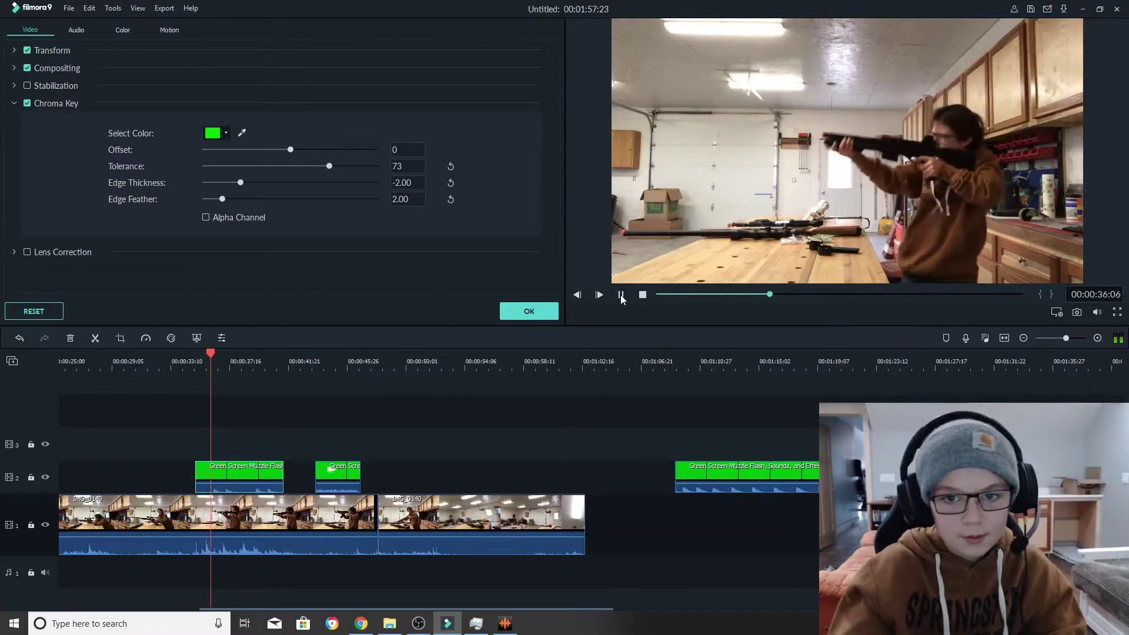
left_click(620, 294)
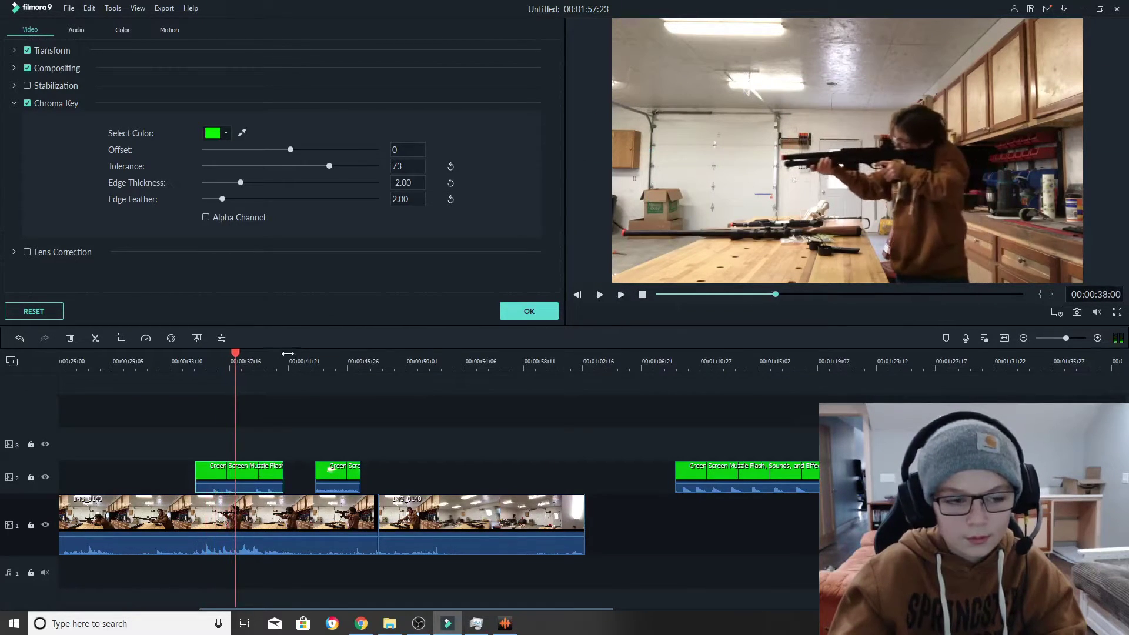
left_click_drag(239, 359, 200, 361)
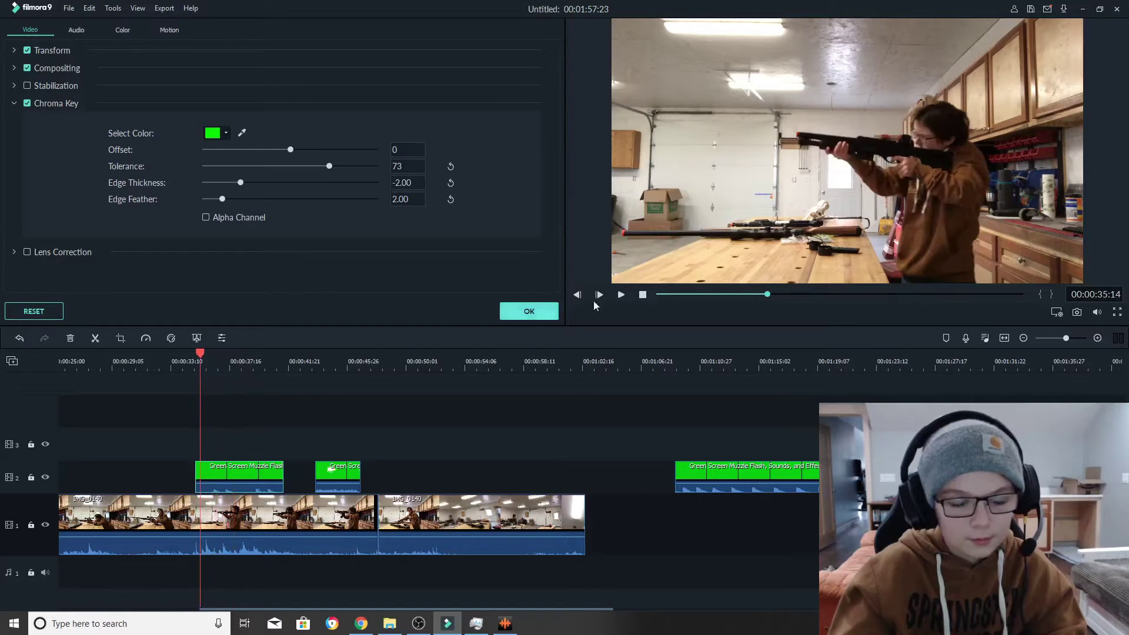
left_click(620, 294)
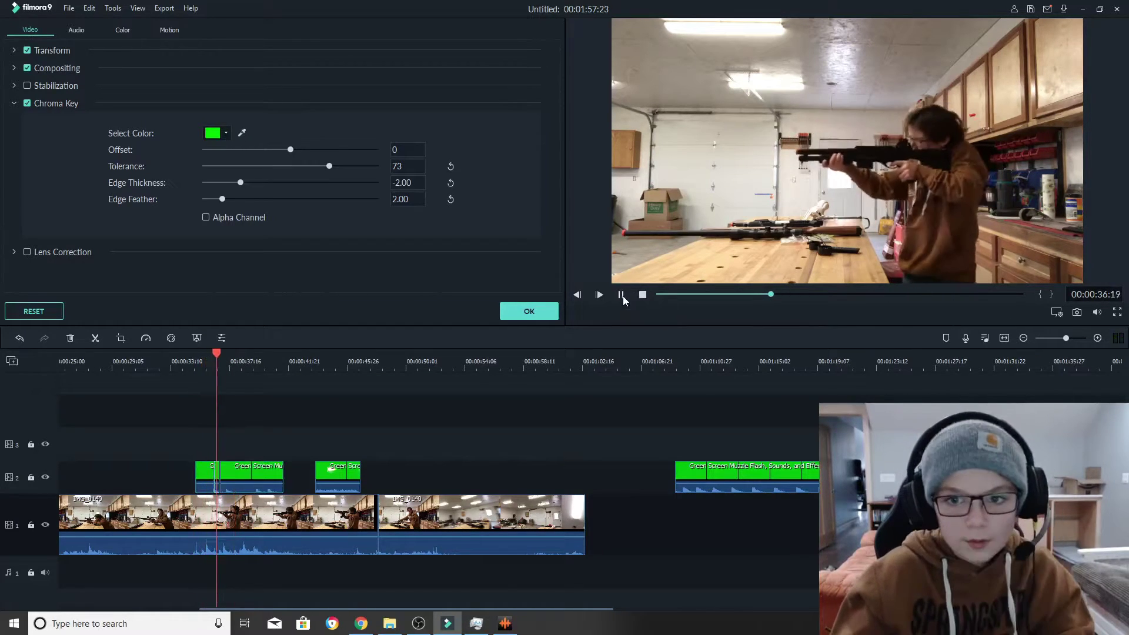
left_click(620, 294)
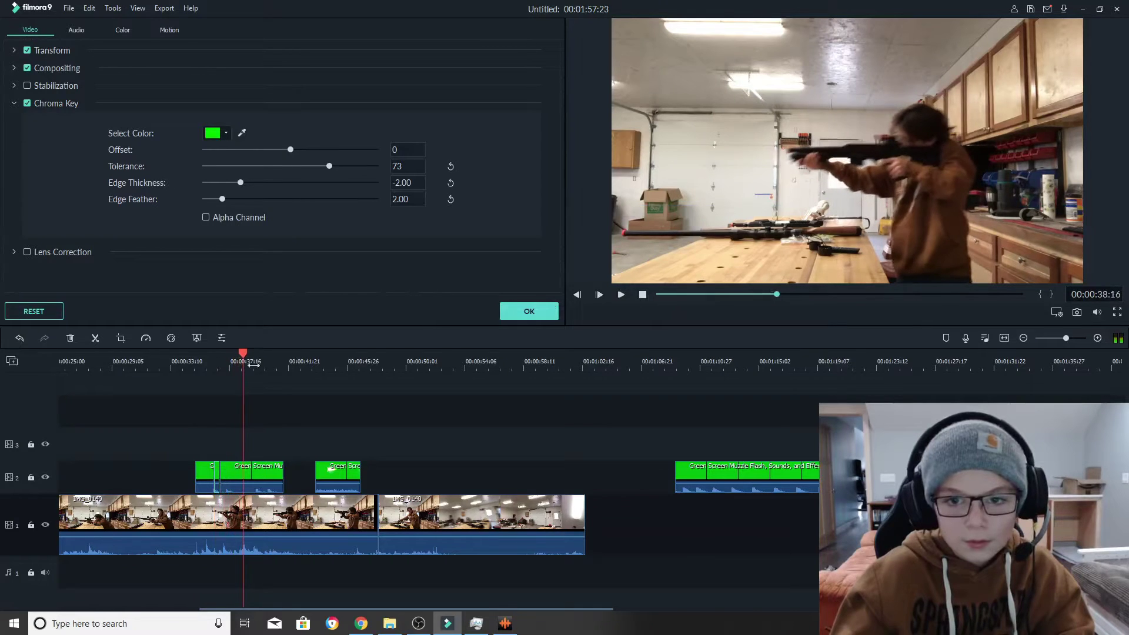
Step: Replay the shotgun shots from 00:00:35:04 and move the flash overlay slightly upward at 00:00:35:21
left_click_drag(209, 368, 196, 370)
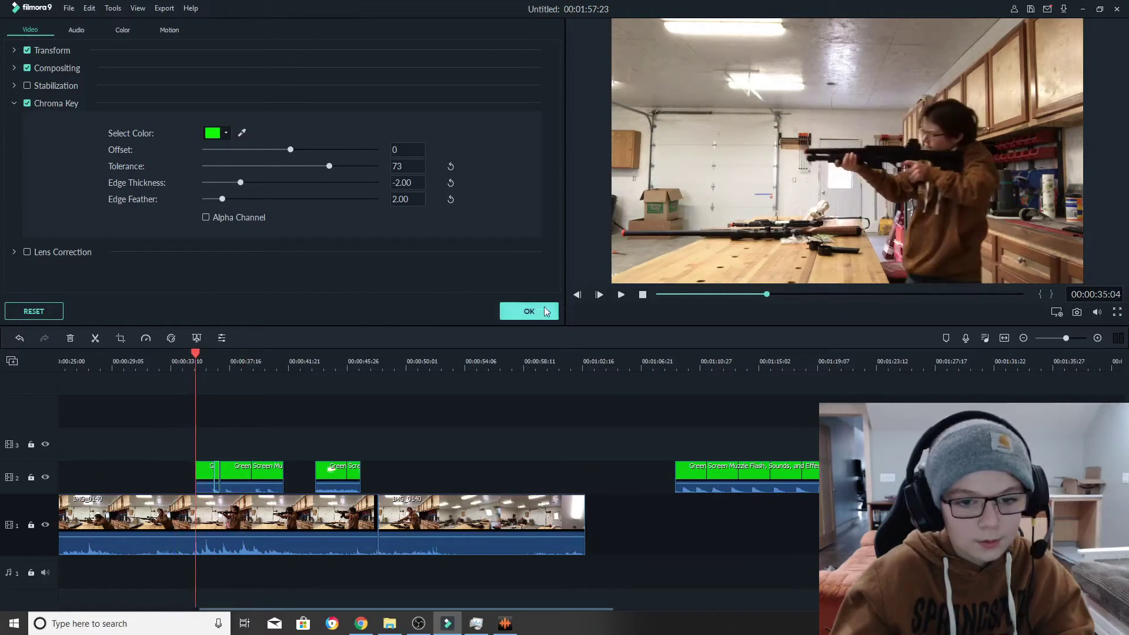
left_click(622, 295)
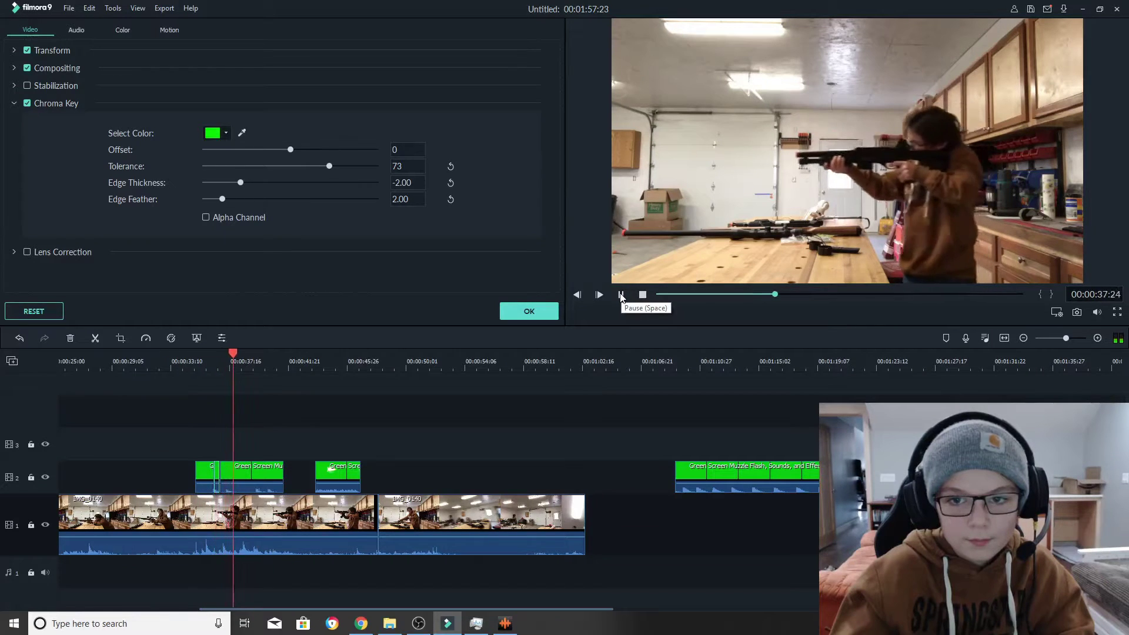
left_click(621, 295)
left_click_drag(248, 357, 204, 375)
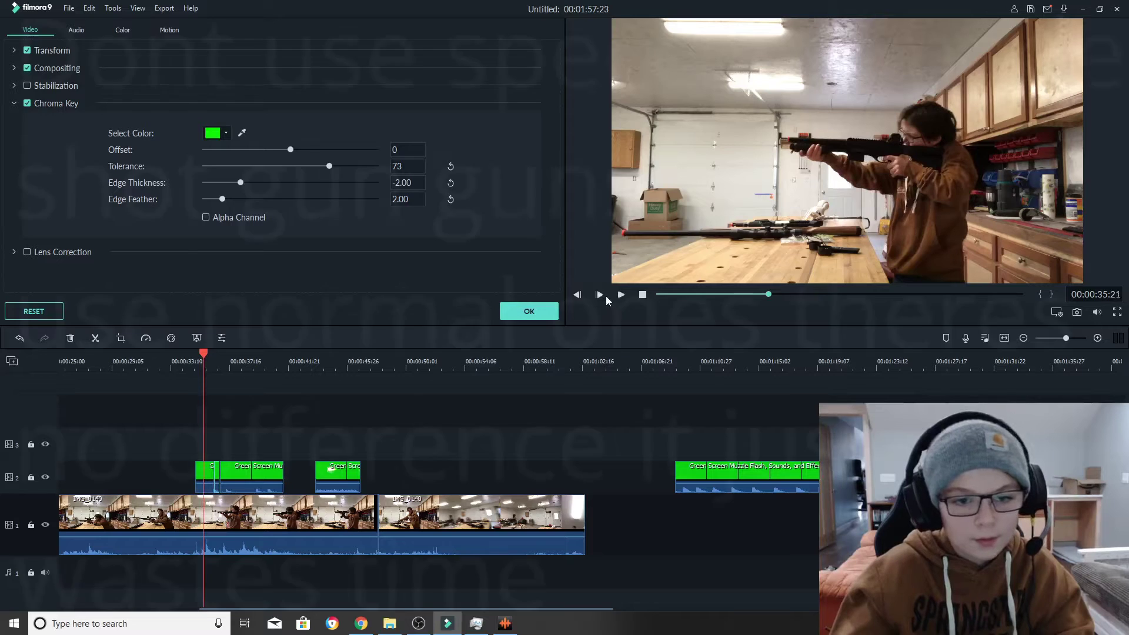
left_click(751, 166)
left_click_drag(749, 161, 753, 150)
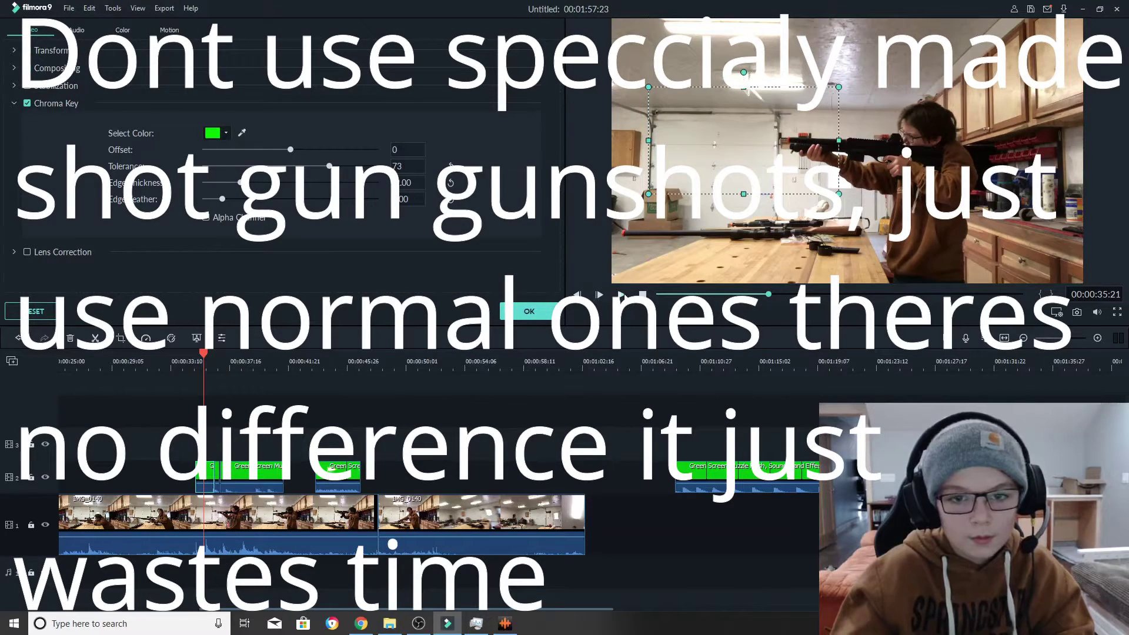
Step: Step frame by frame to the first shotgun flash and trim off the clip's empty lead-in up to 00:00:36:07
left_click(622, 295)
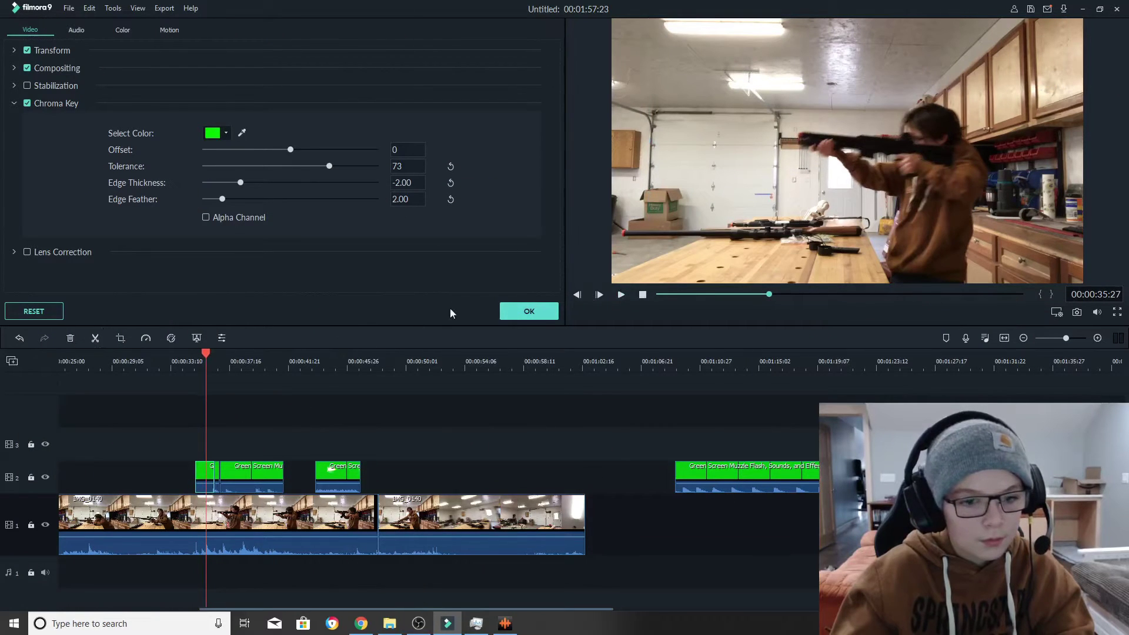
left_click(601, 295)
left_click(601, 295)
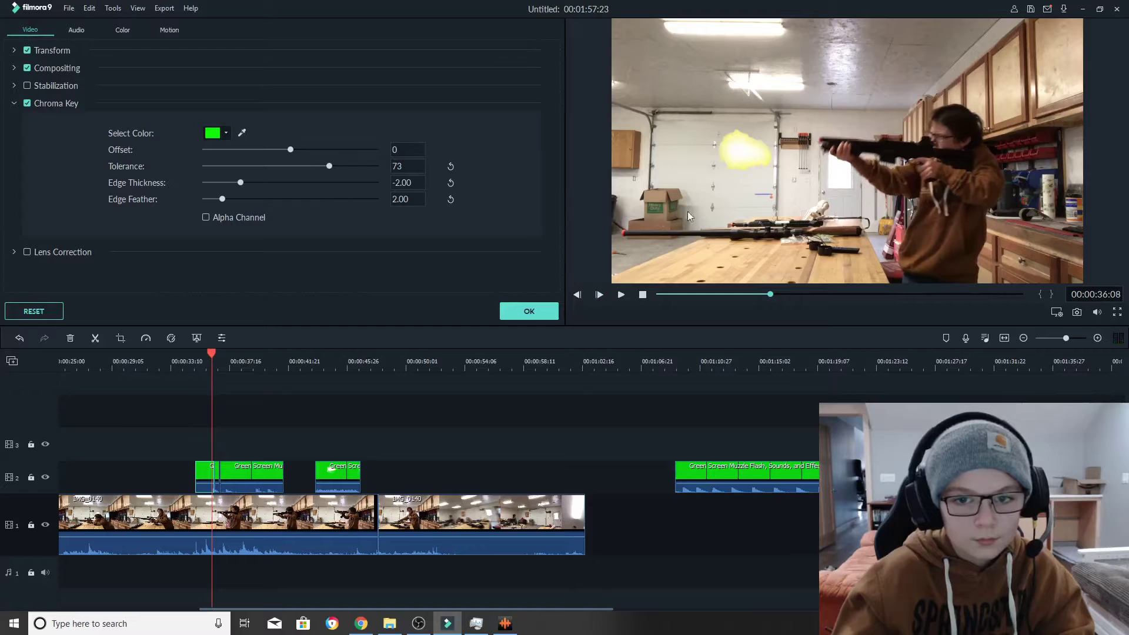
left_click(745, 161)
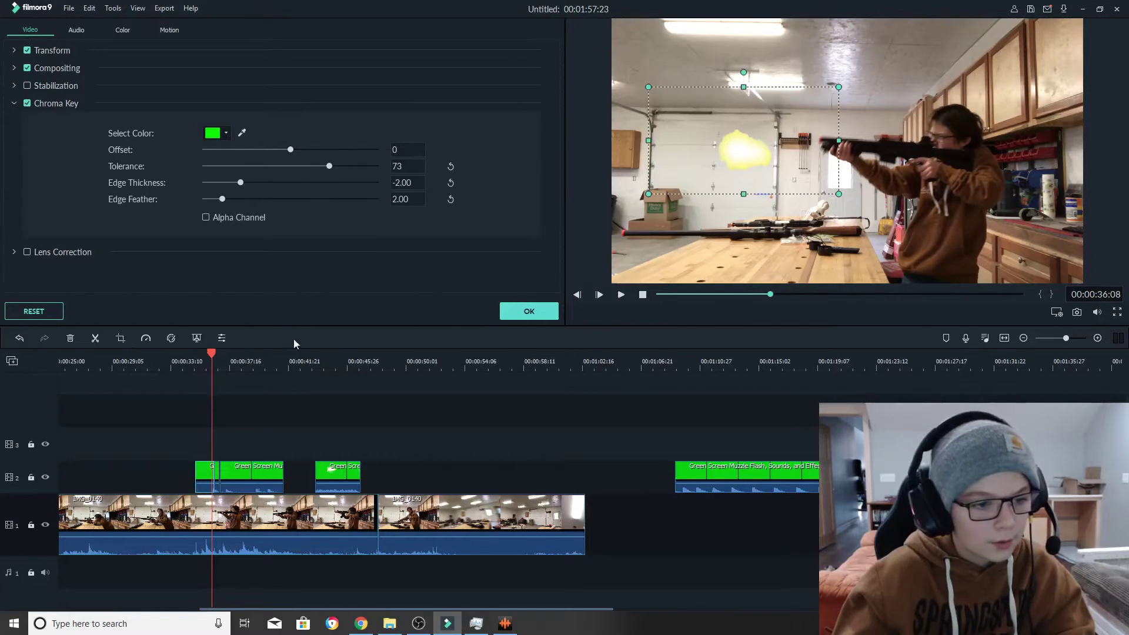
left_click(576, 297)
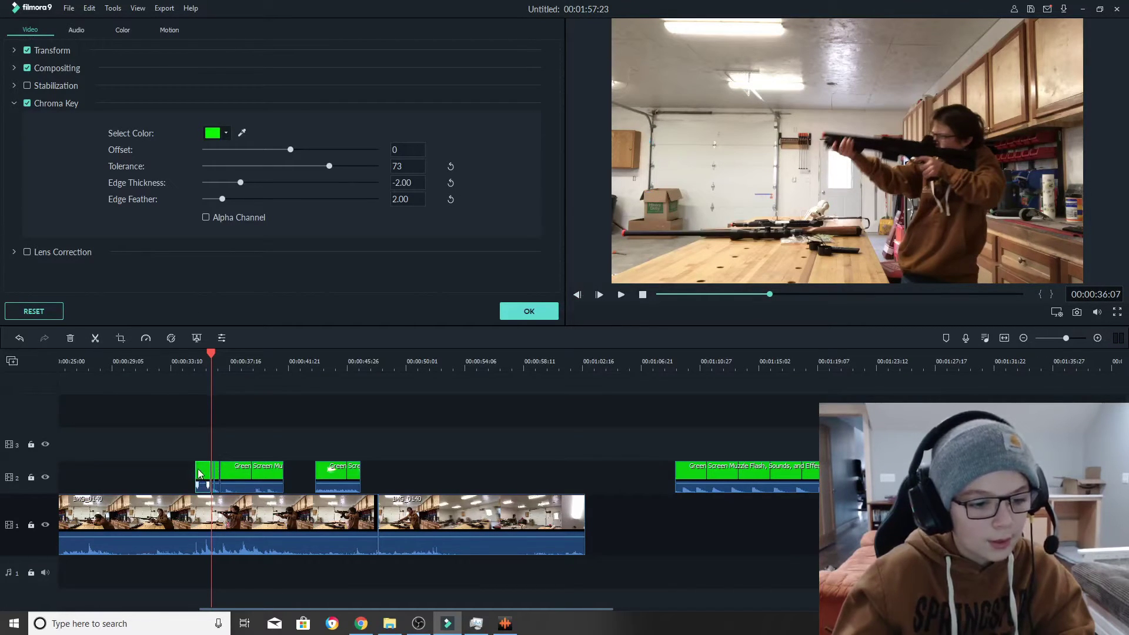
left_click_drag(200, 474, 212, 473)
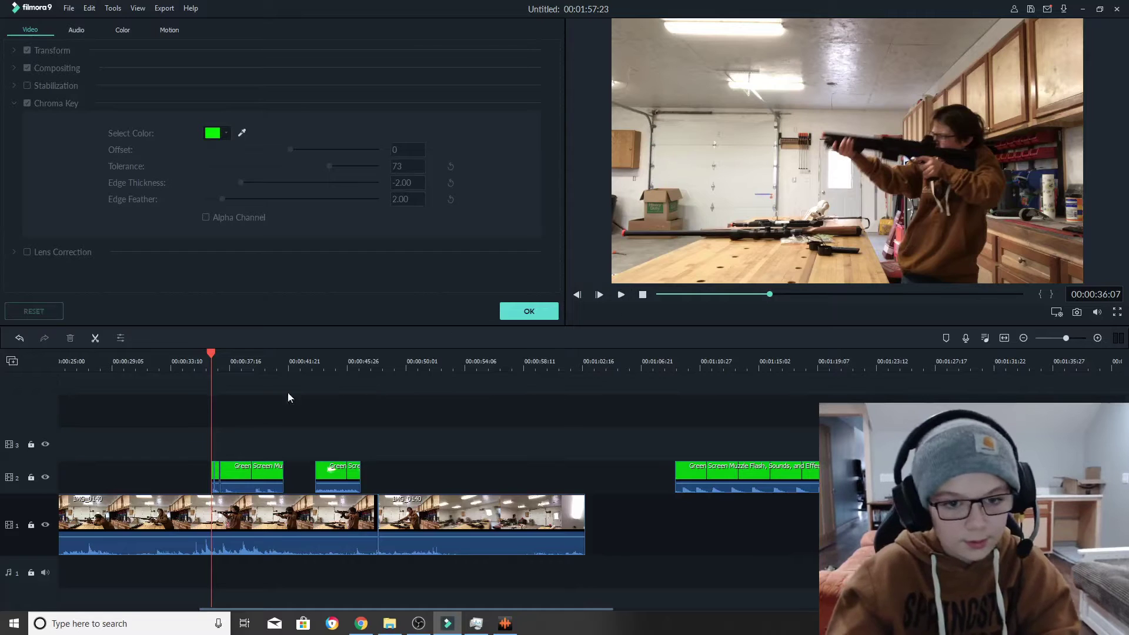
Step: Replay the shotgun shots from 00:00:35:15 and trim a sliver off the start of the flash clip at 00:00:36:07
left_click_drag(212, 356, 203, 355)
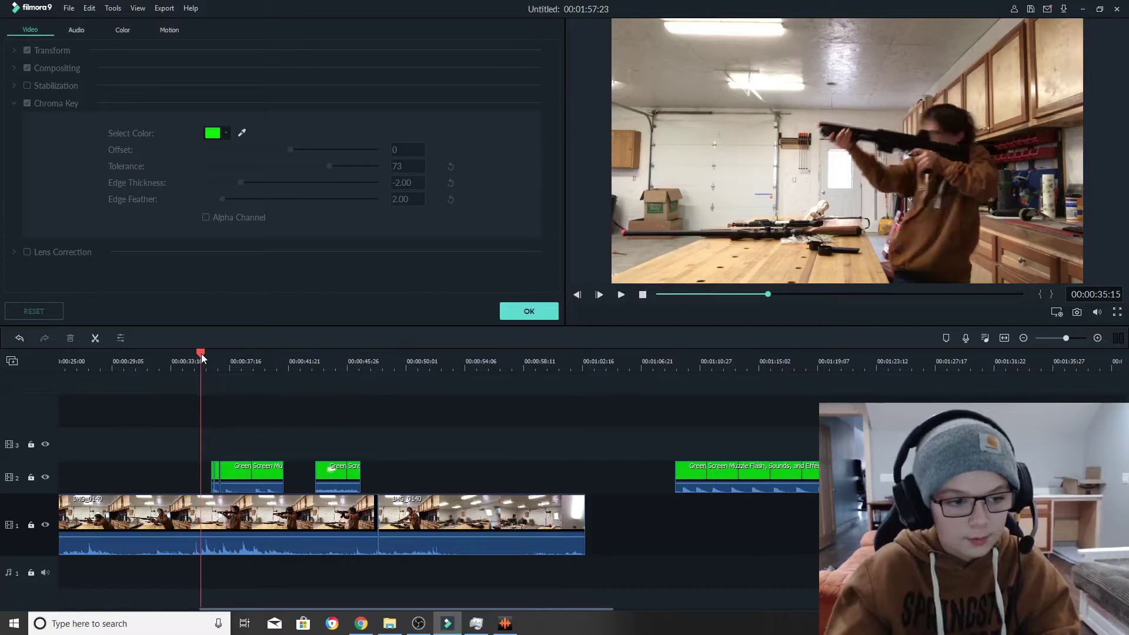
left_click(621, 295)
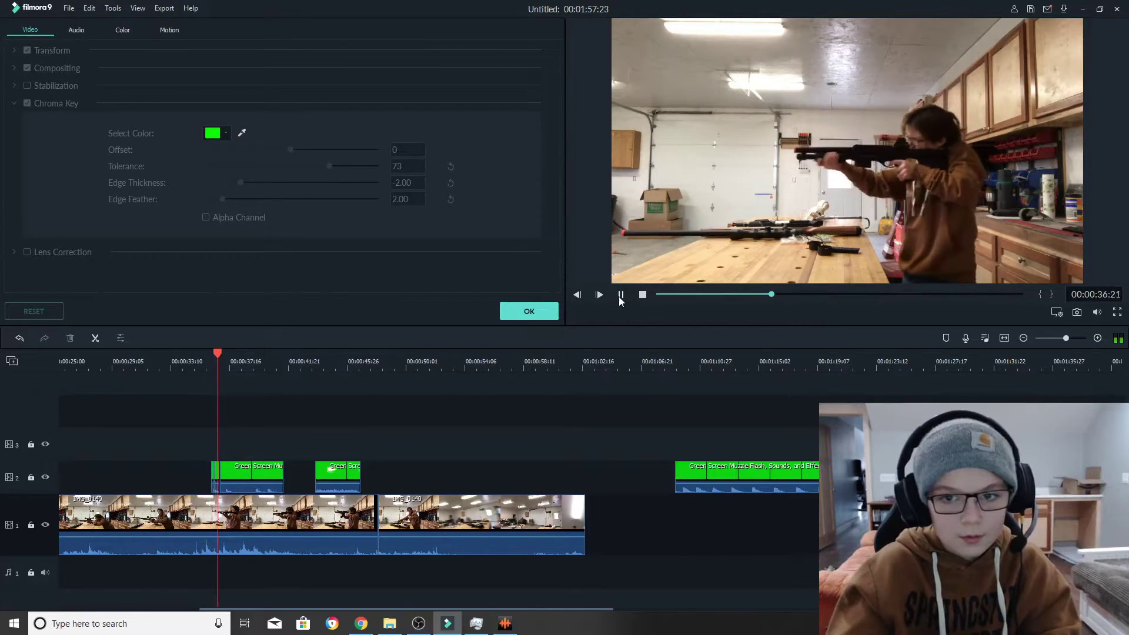
left_click(213, 473)
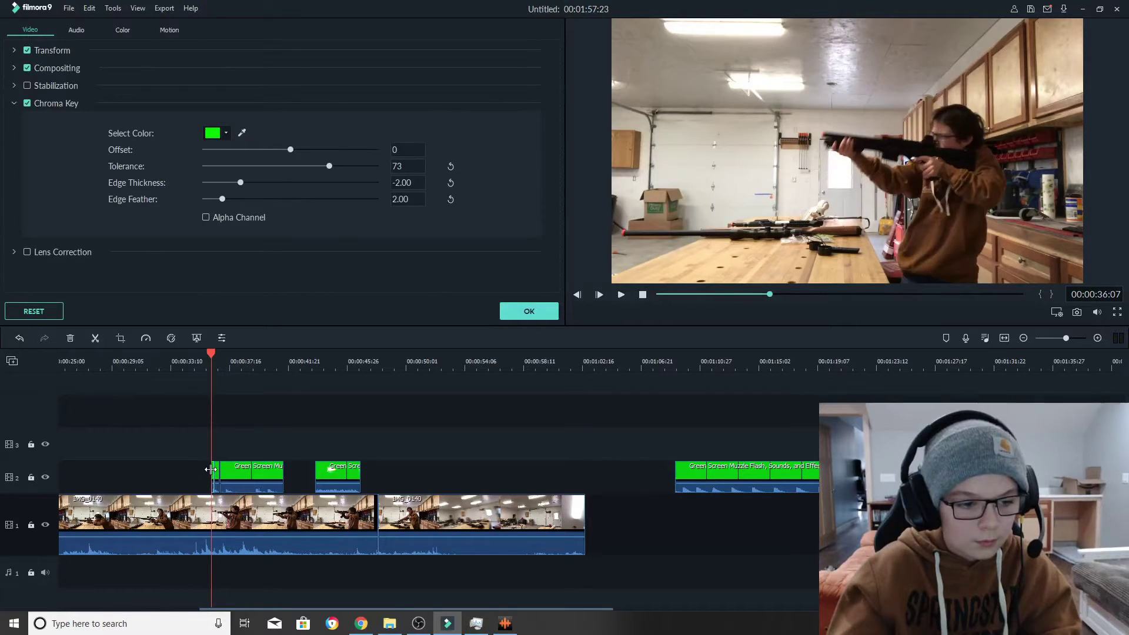
left_click_drag(212, 468, 213, 474)
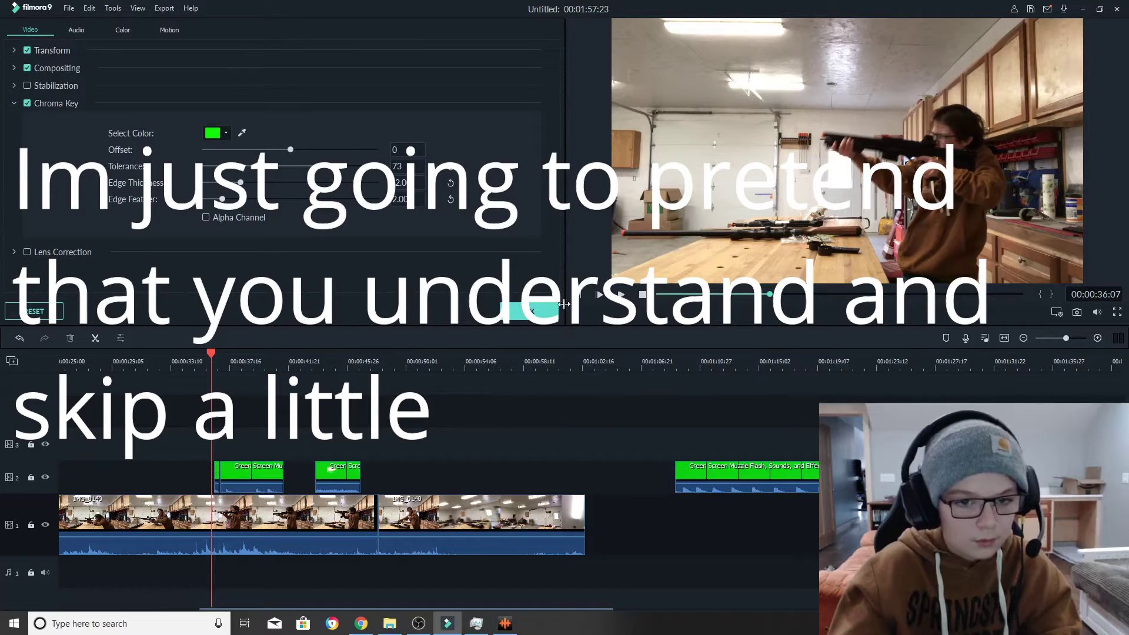
Step: Bring back the short flash segment ahead of the trimmed clip and play back the shotgun shots from 00:00:35:04
left_click(20, 338)
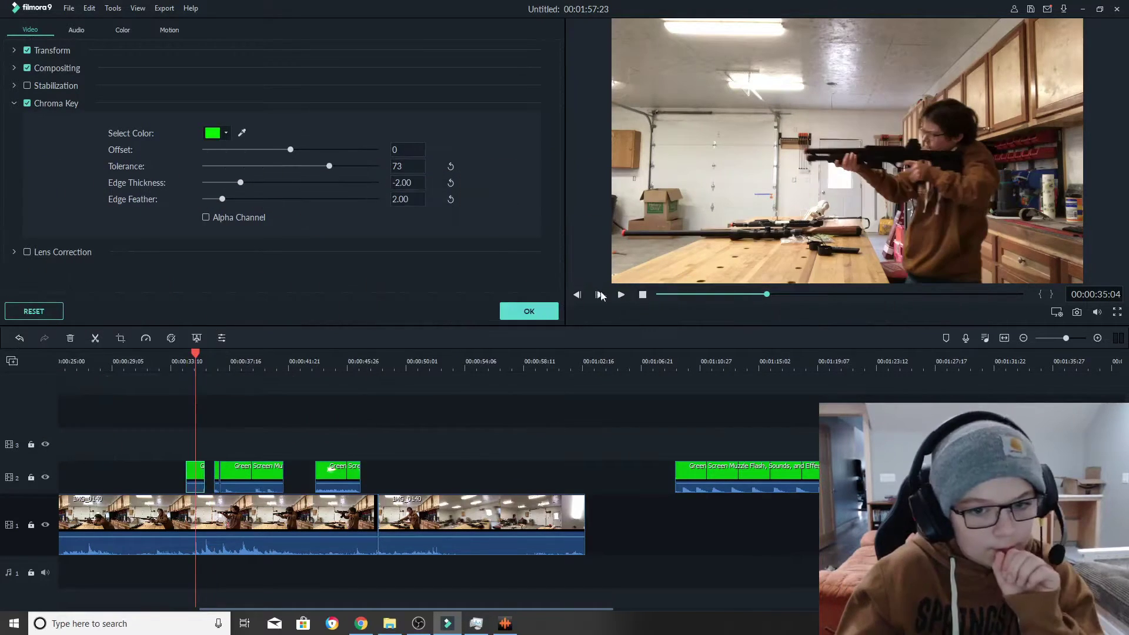
left_click(622, 296)
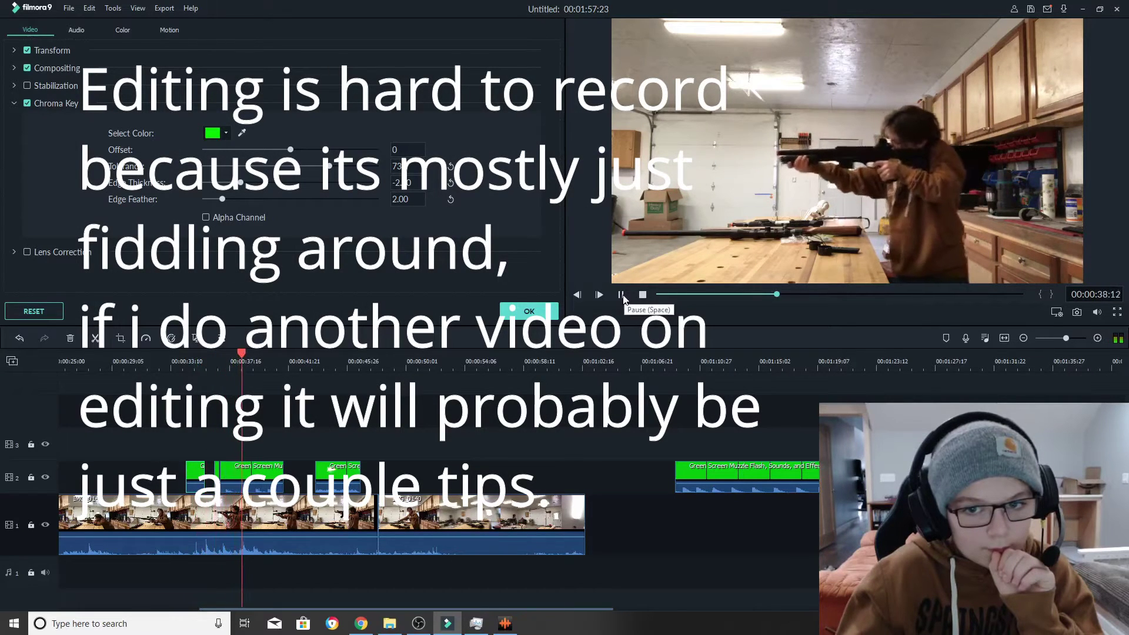
left_click(622, 295)
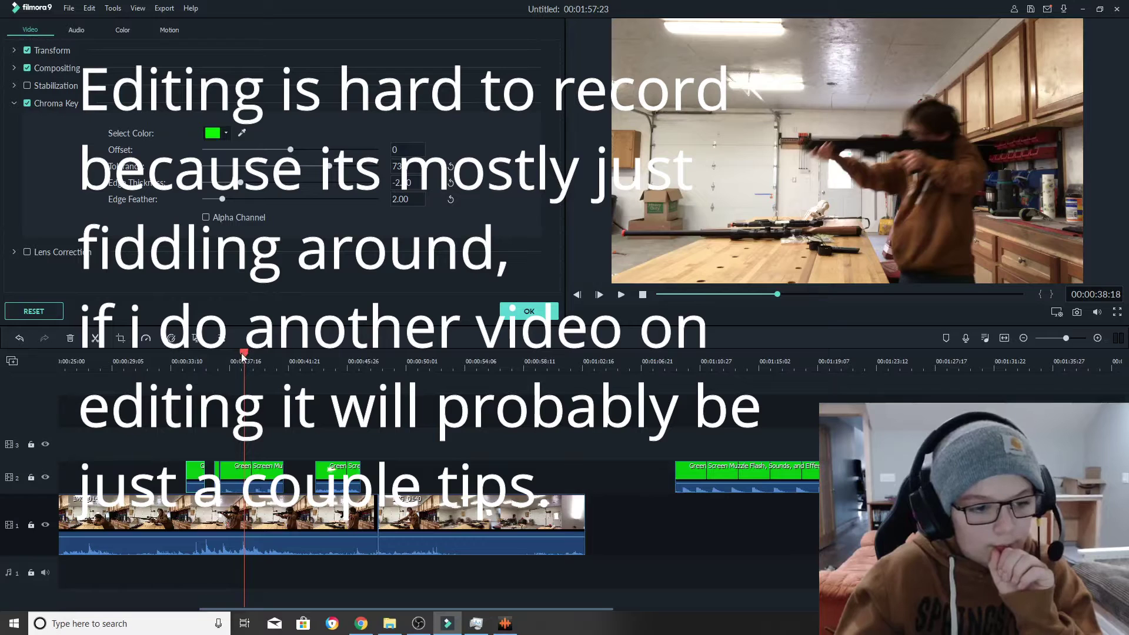
left_click(204, 385)
left_click_drag(204, 385, 194, 389)
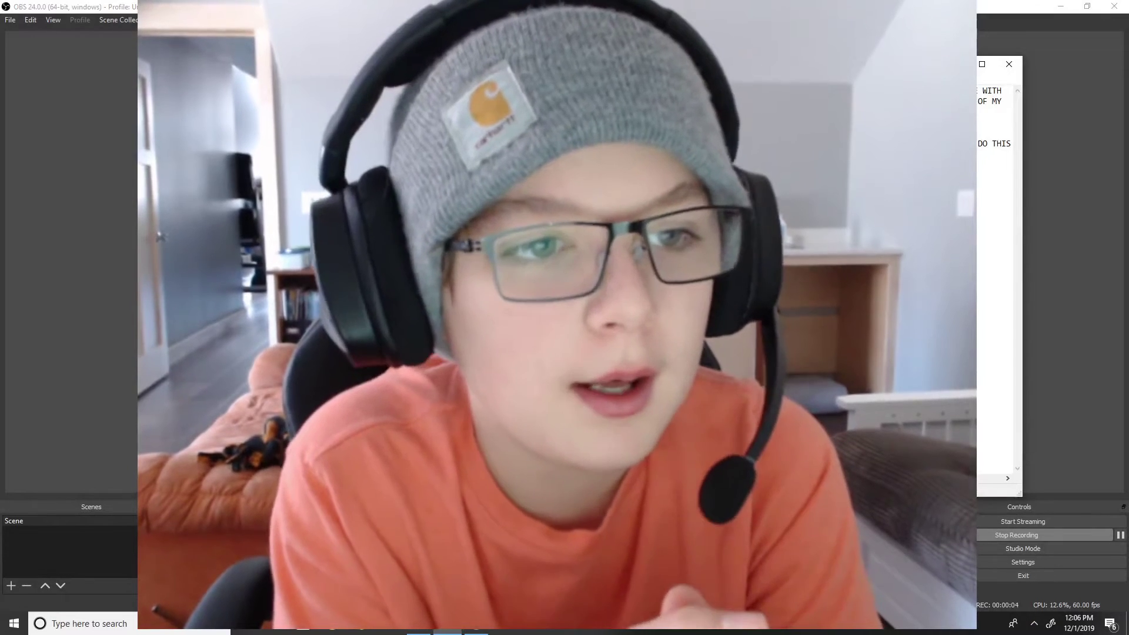